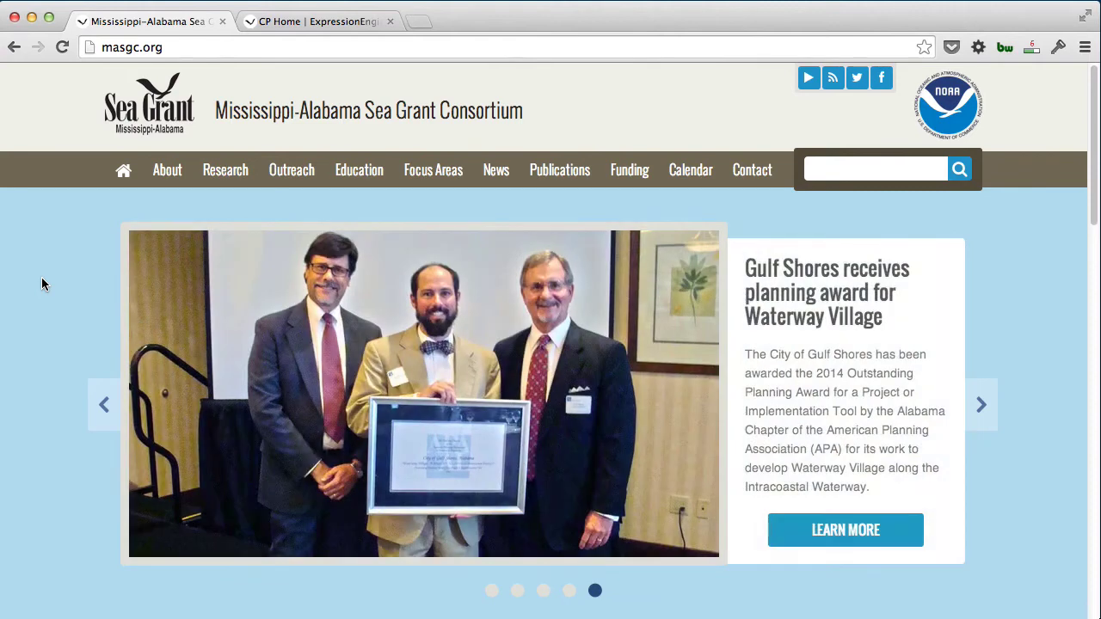
Step: Scroll through the masgc.org homepage sections
scroll(42, 280, "down", 5)
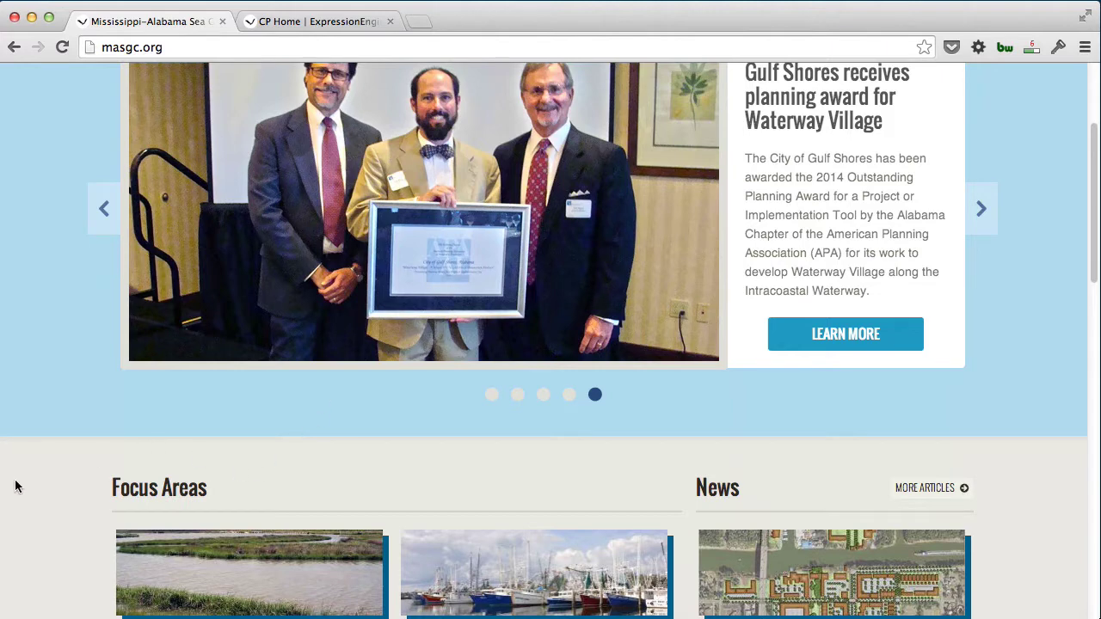
scroll(14, 486, "down", 1)
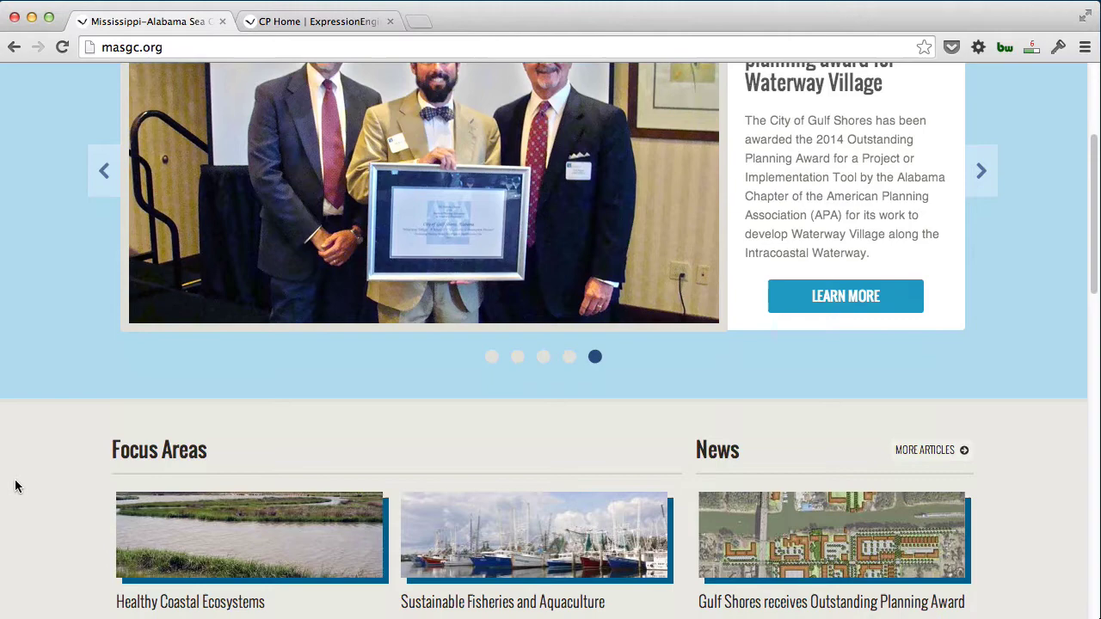
scroll(14, 486, "down", 6)
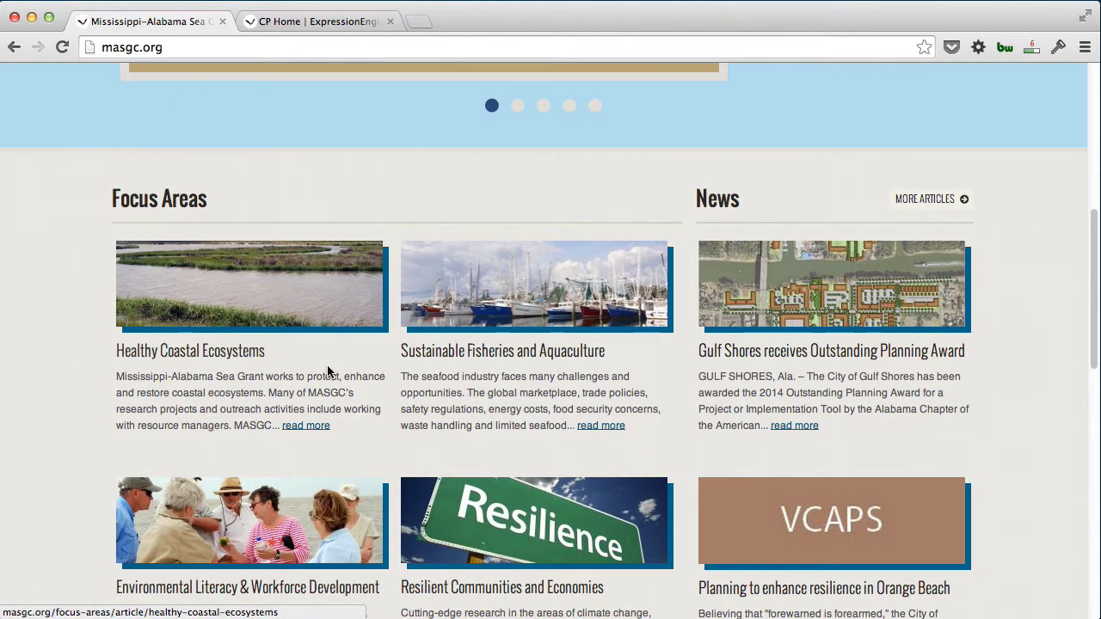
scroll(327, 373, "down", 3)
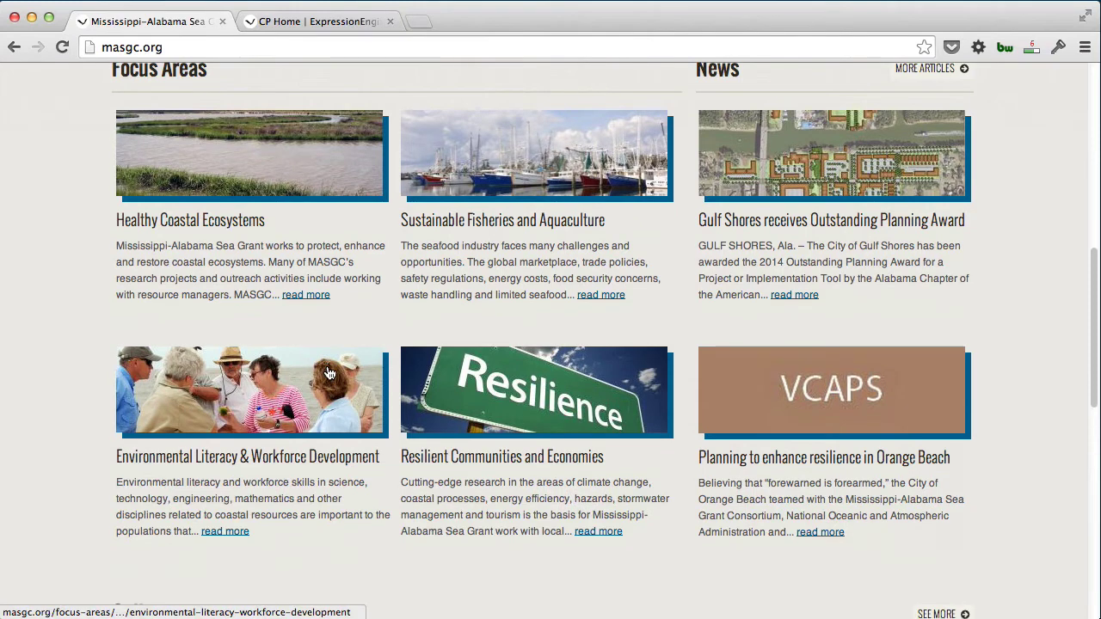
scroll(318, 370, "down", 1)
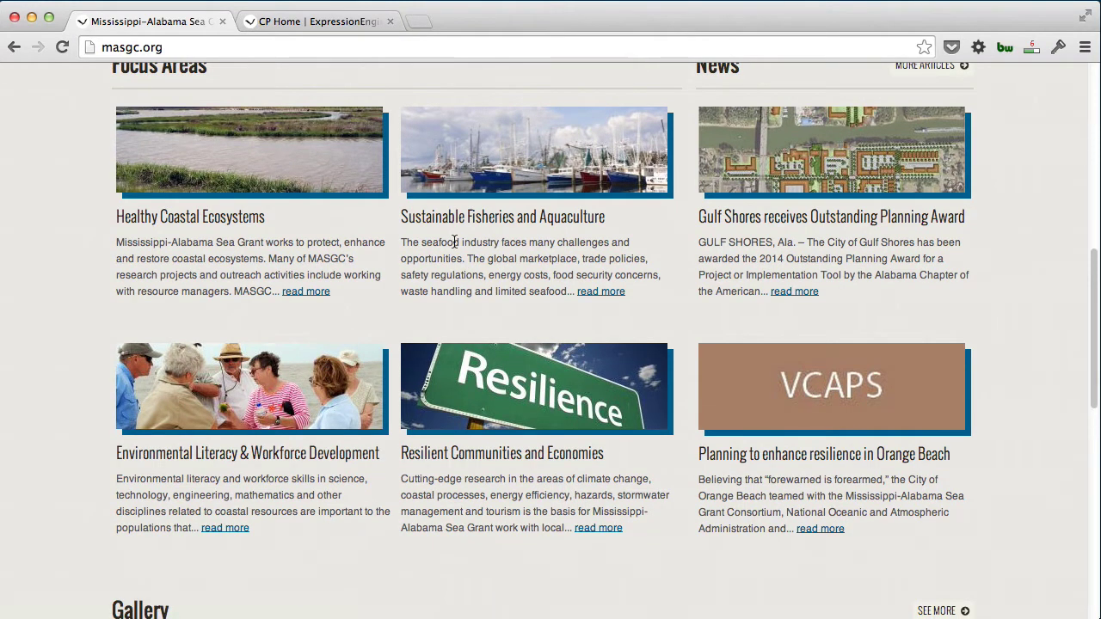
scroll(509, 332, "up", 2)
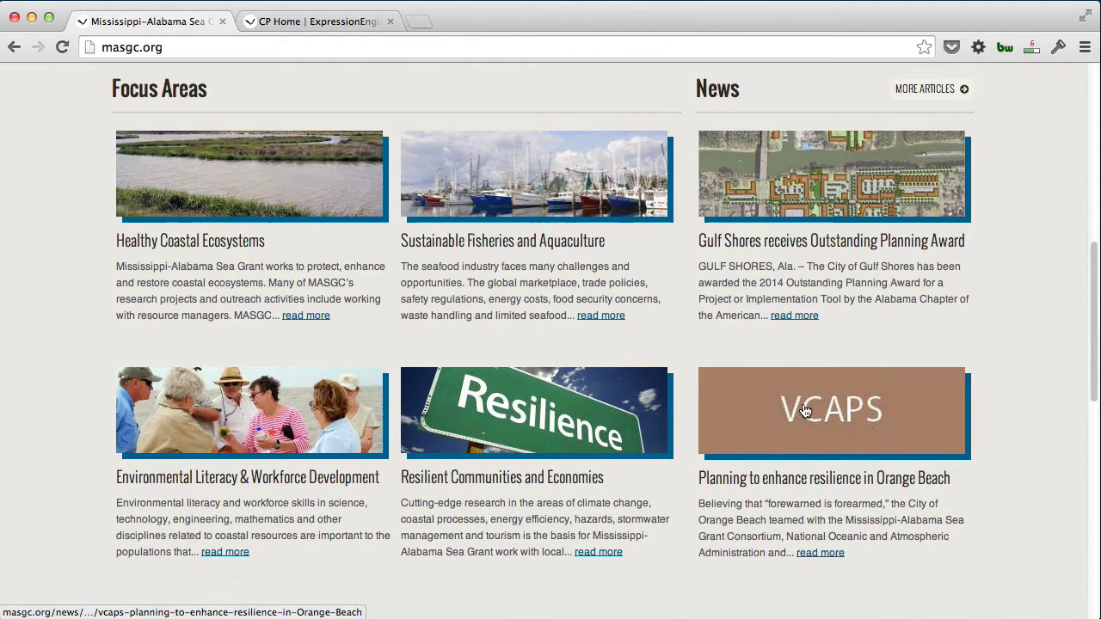
scroll(805, 411, "down", 5)
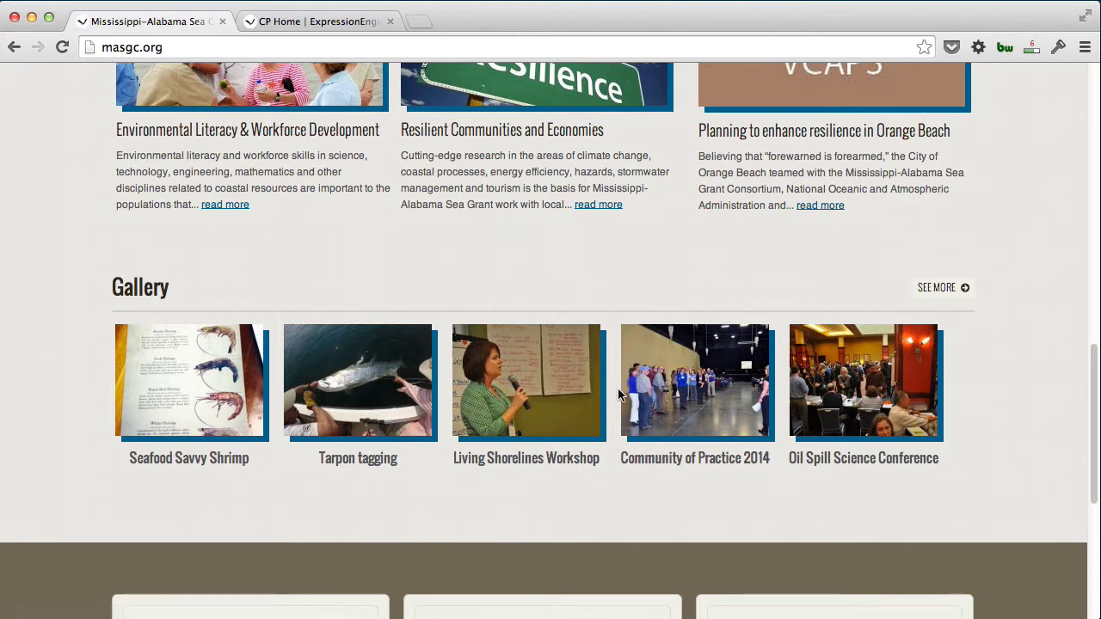
scroll(660, 401, "down", 1)
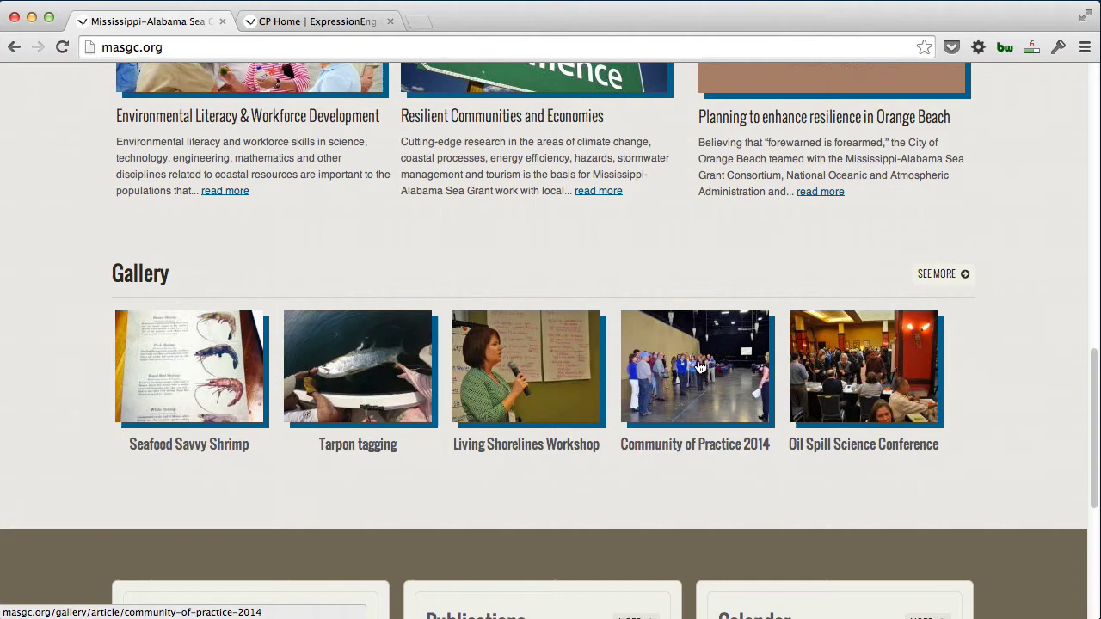
scroll(699, 366, "down", 5)
scroll(698, 365, "down", 3)
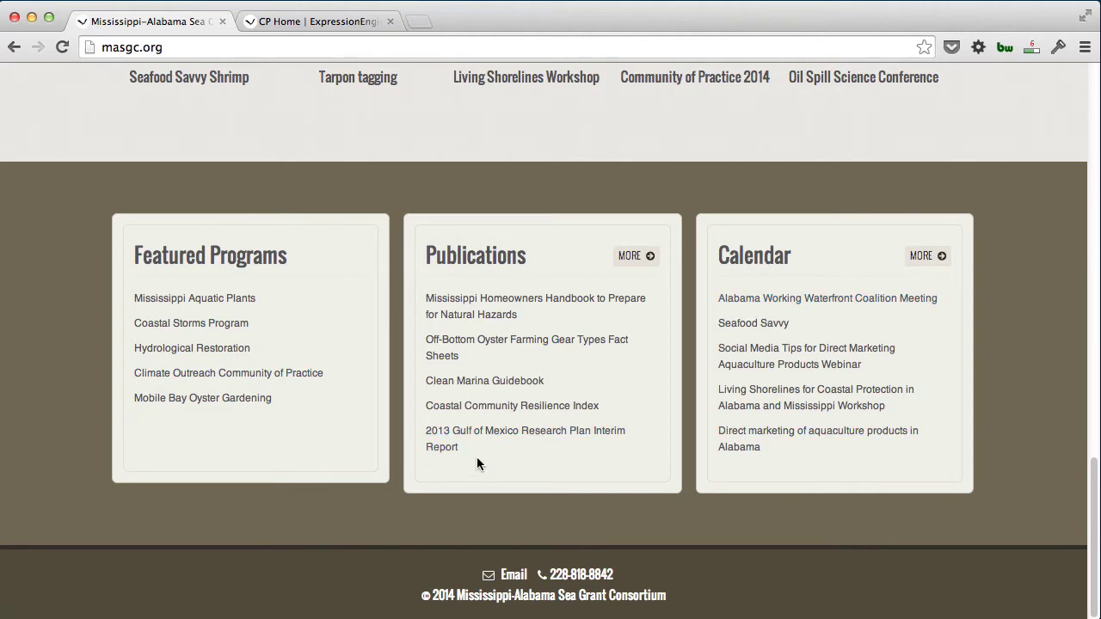
Step: Open the Healthy Coastal Ecosystems article listed under Focus Areas
scroll(477, 464, "up", 15)
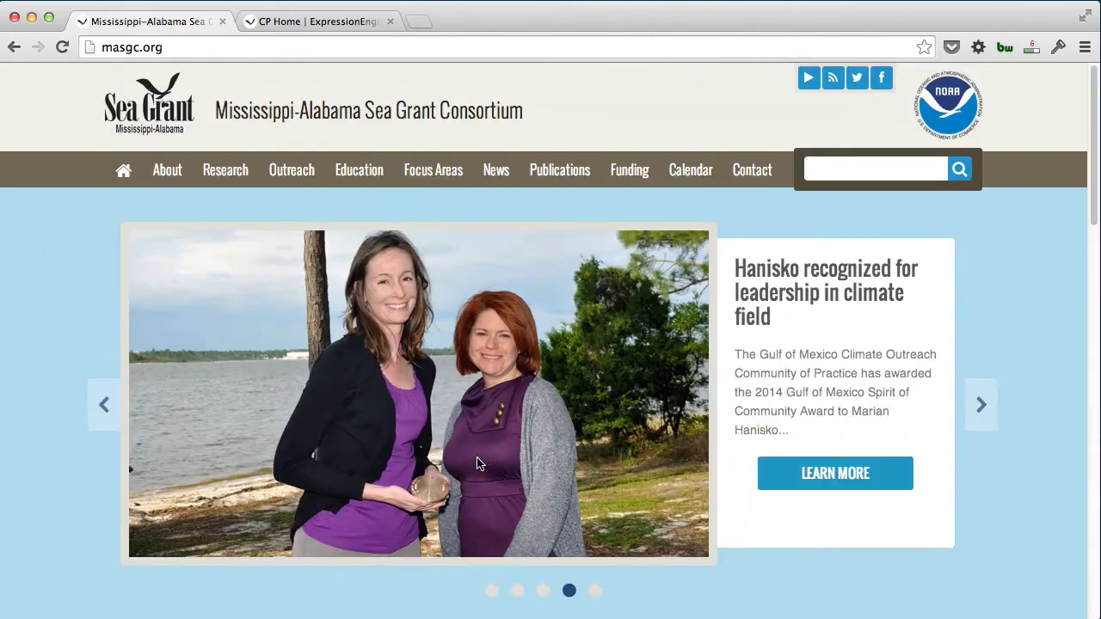
scroll(270, 292, "down", 4)
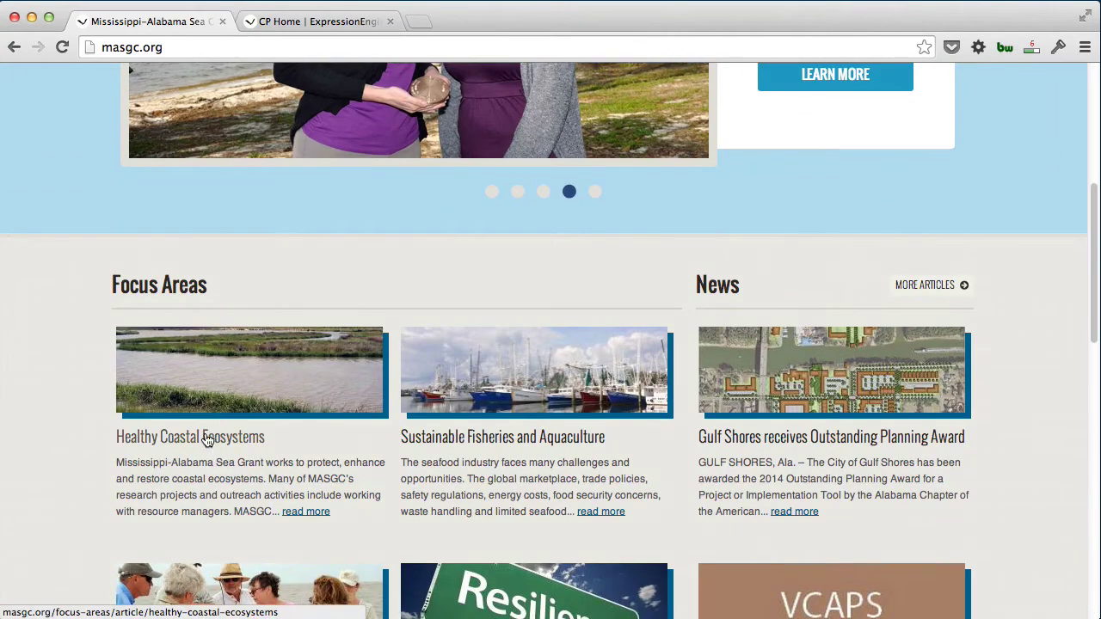
left_click(207, 438)
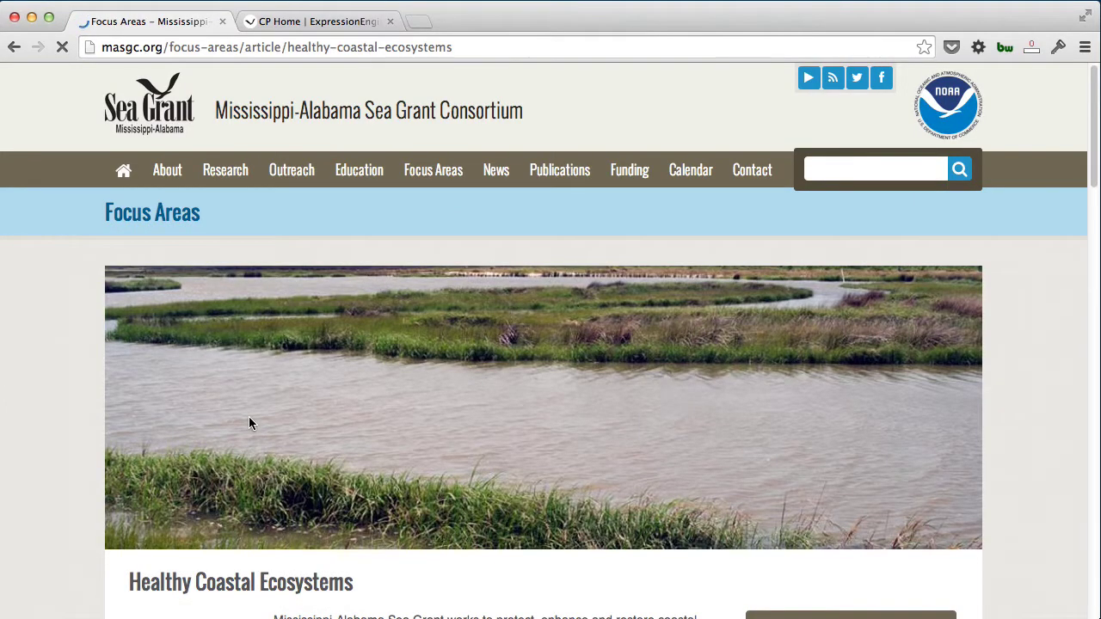
Step: Review the article's Publications, News, Gallery, Projects and Programs lists, then return to the top
scroll(251, 424, "down", 1)
scroll(251, 424, "down", 3)
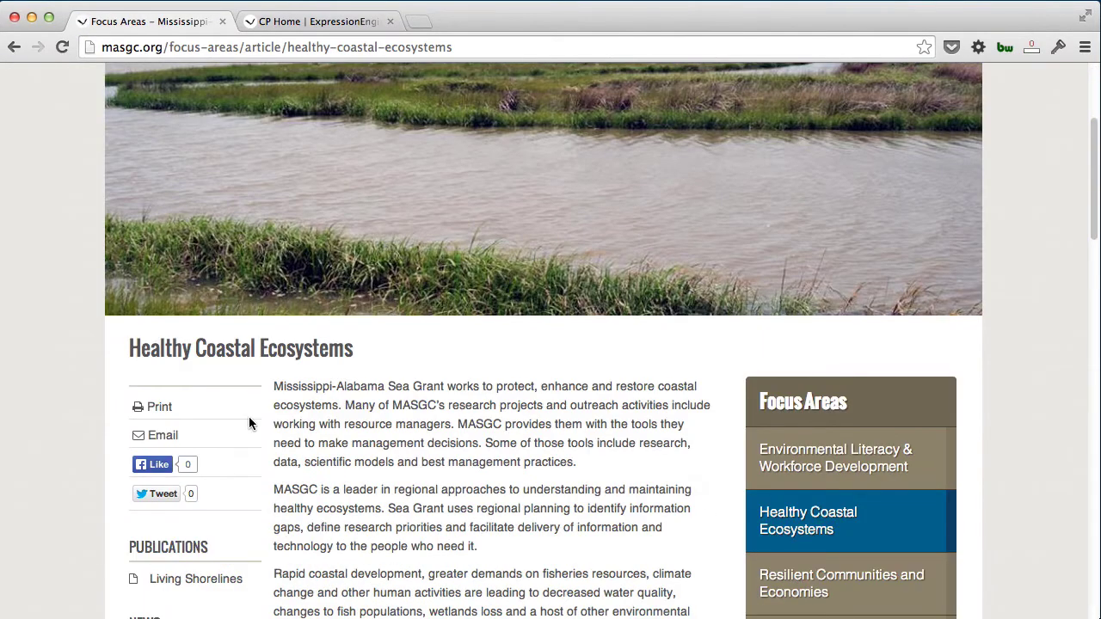
scroll(248, 418, "down", 3)
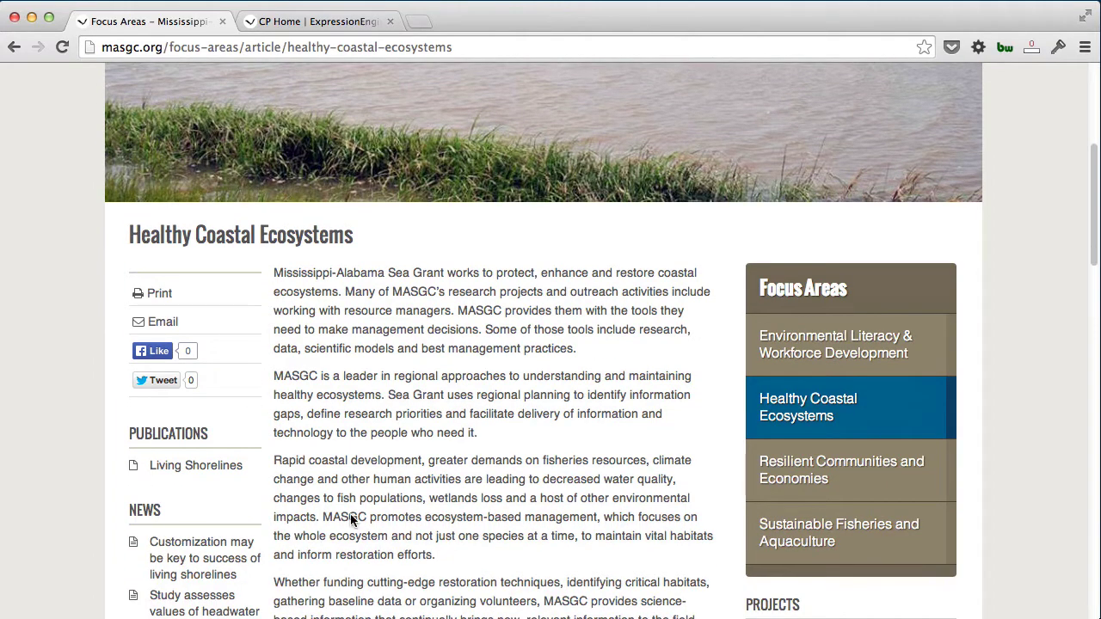
scroll(350, 513, "up", 4)
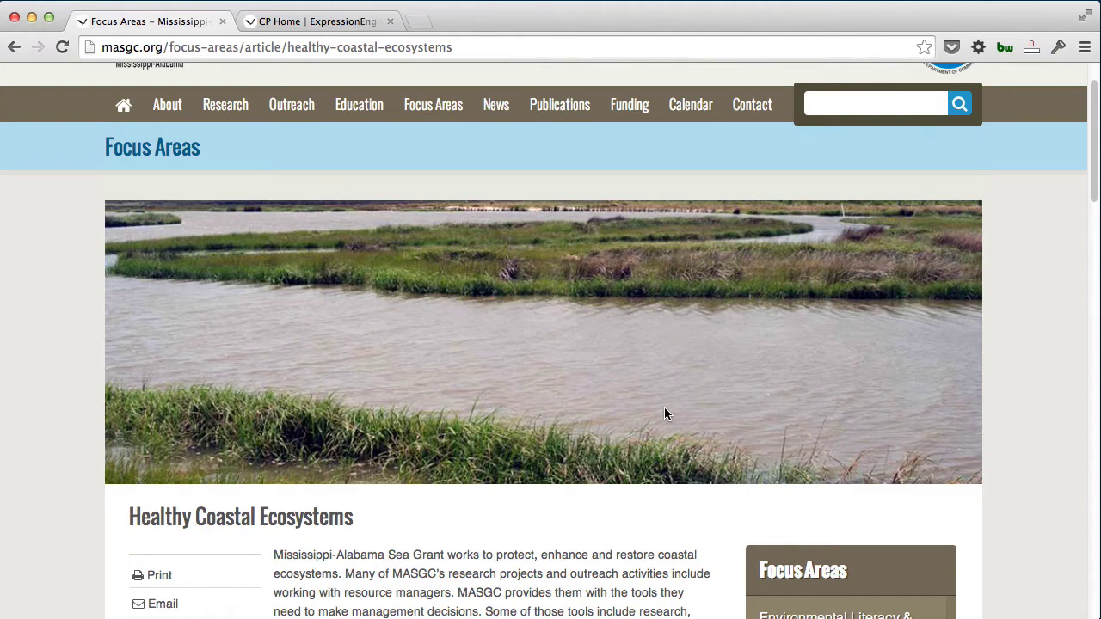
scroll(664, 407, "down", 2)
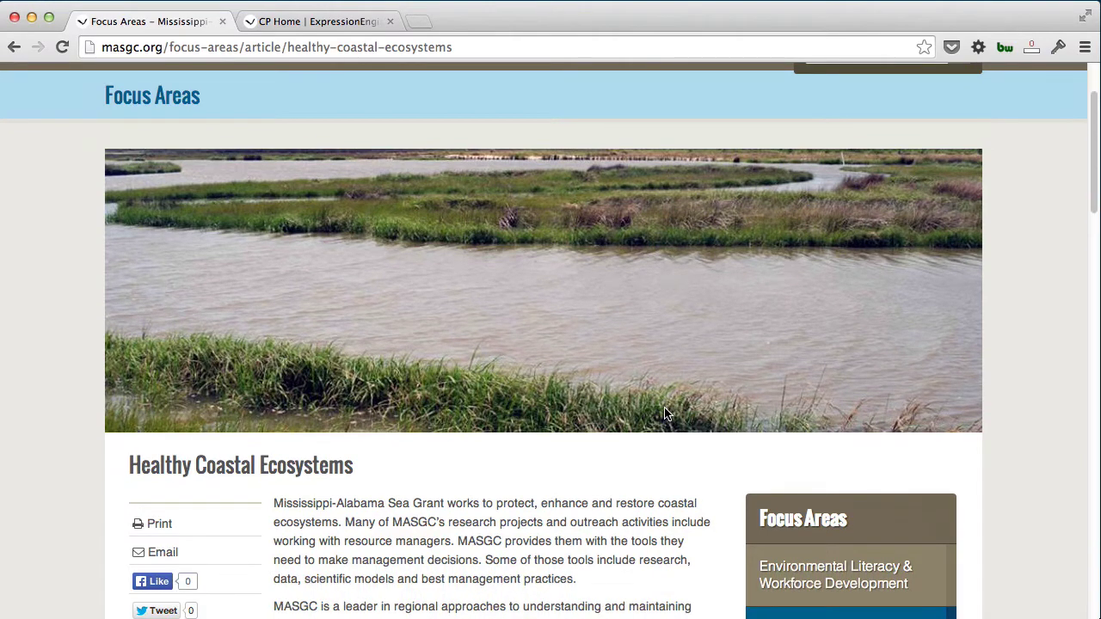
scroll(664, 414, "down", 5)
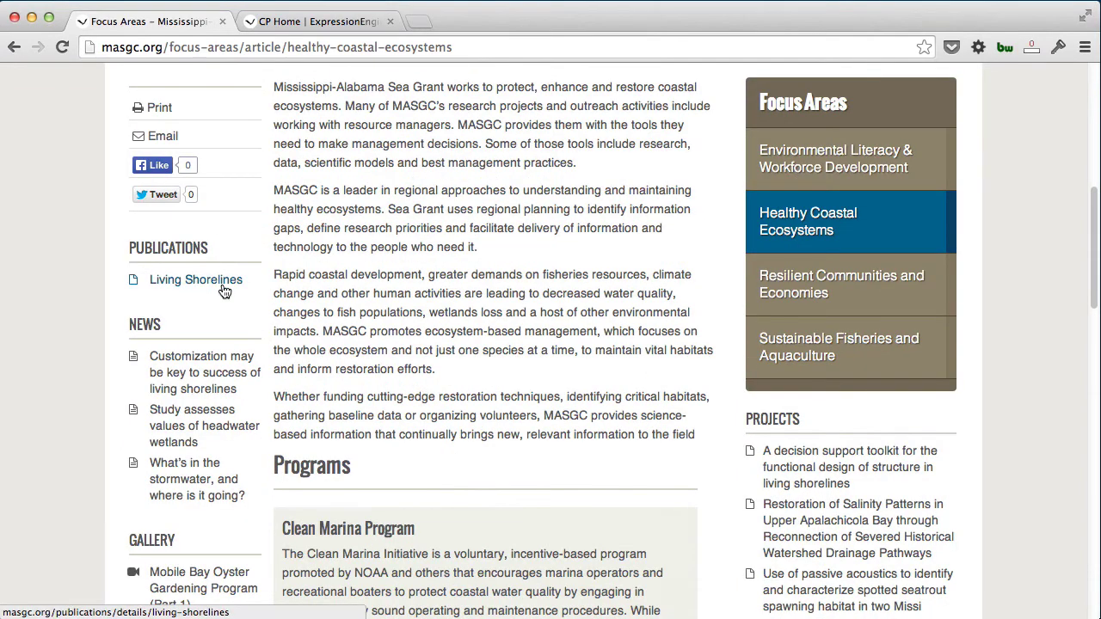
scroll(216, 376, "down", 1)
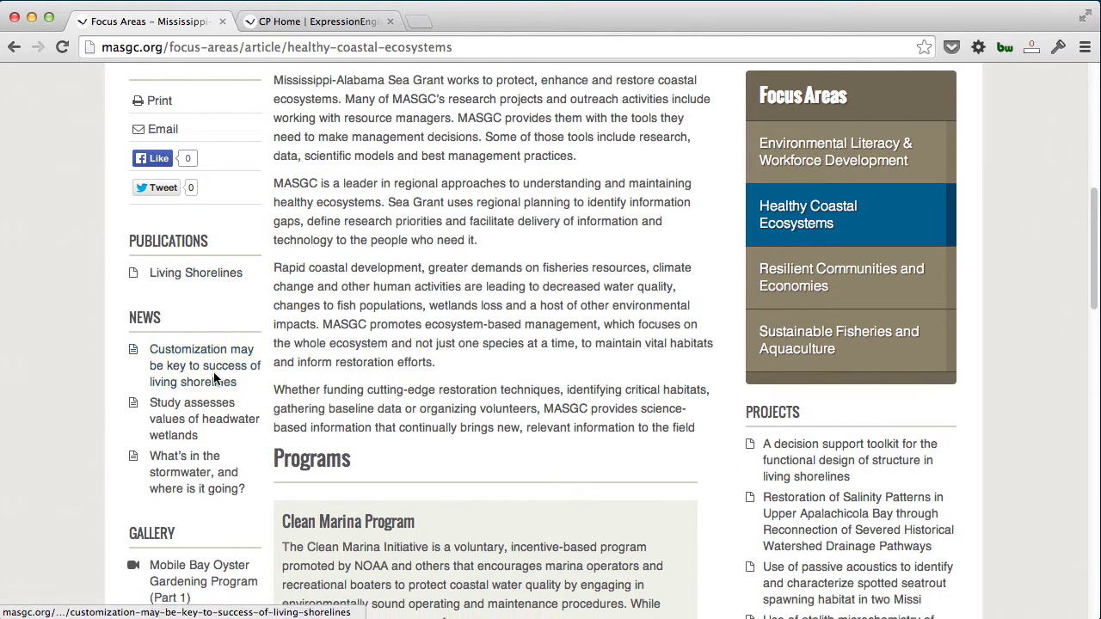
scroll(216, 379, "down", 5)
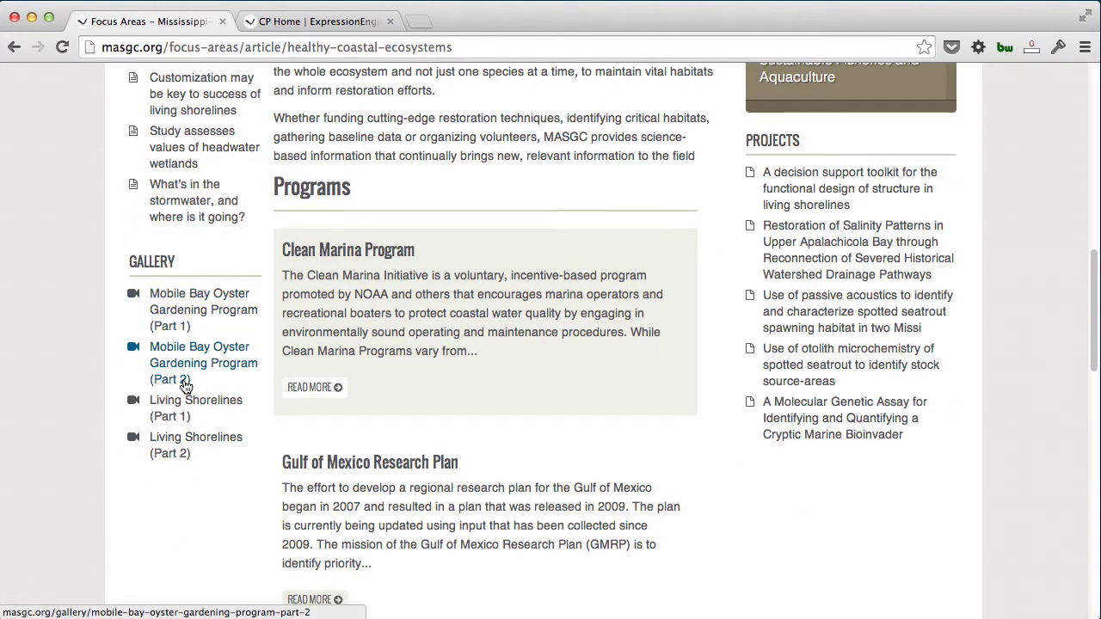
scroll(185, 386, "up", 5)
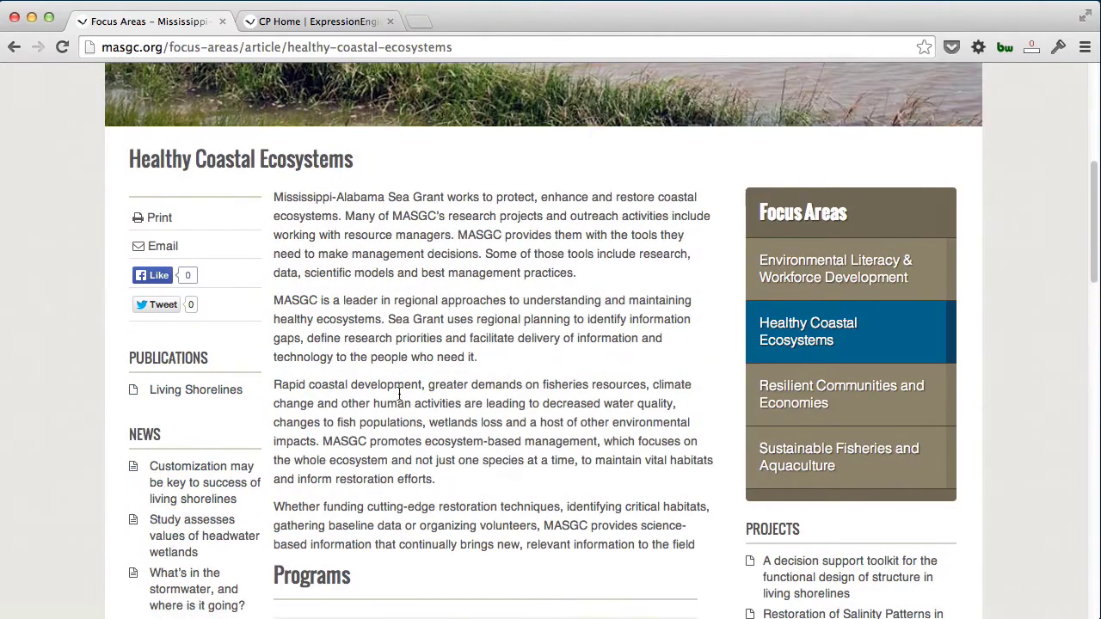
scroll(444, 398, "down", 1)
scroll(769, 517, "down", 3)
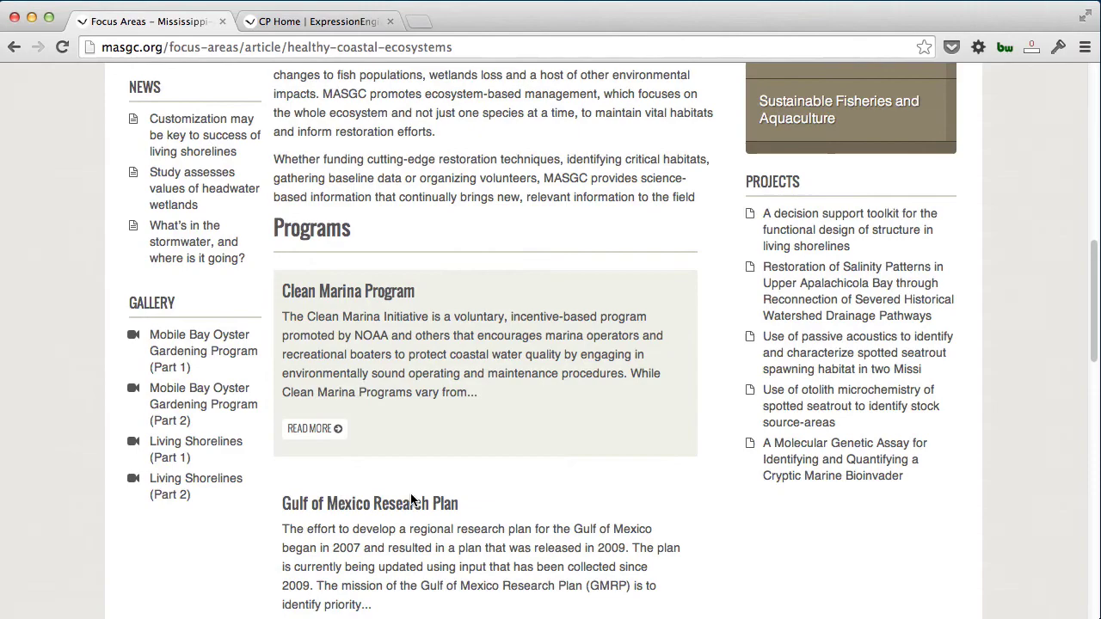
scroll(422, 508, "down", 10)
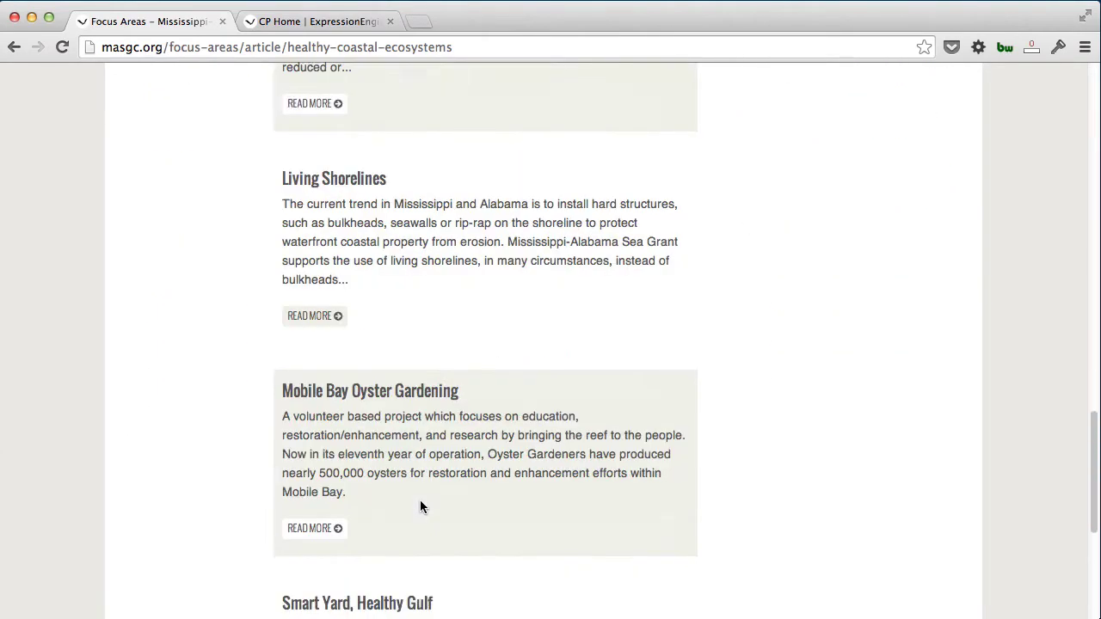
scroll(420, 507, "up", 20)
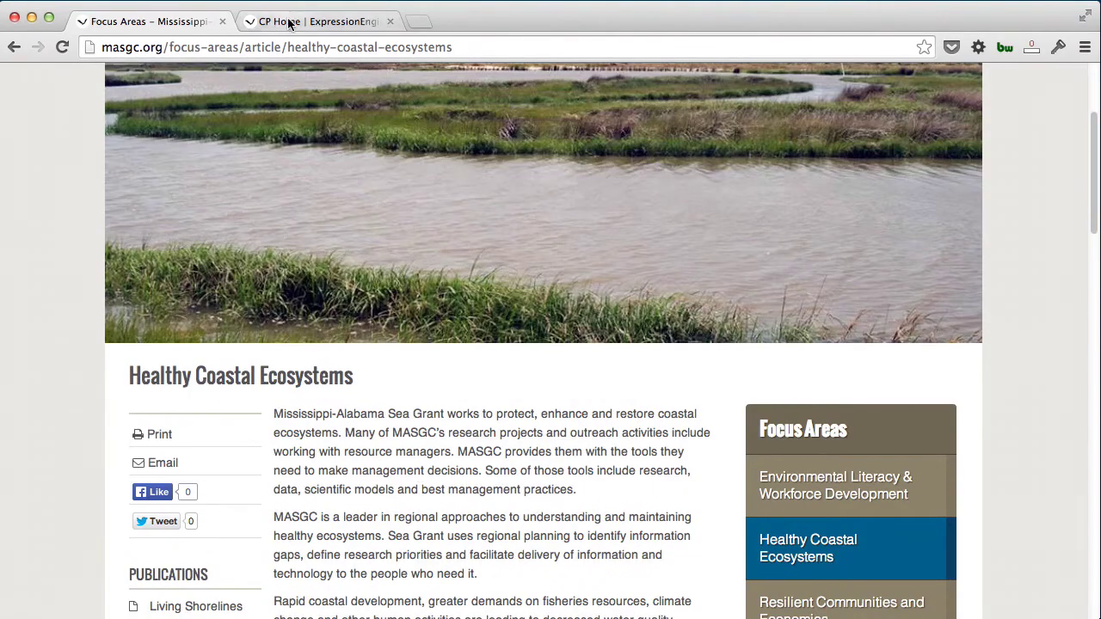
Step: In the CP Home tab, list entries via Content > Edit > Focus Area, then revisit the live page
left_click(284, 21)
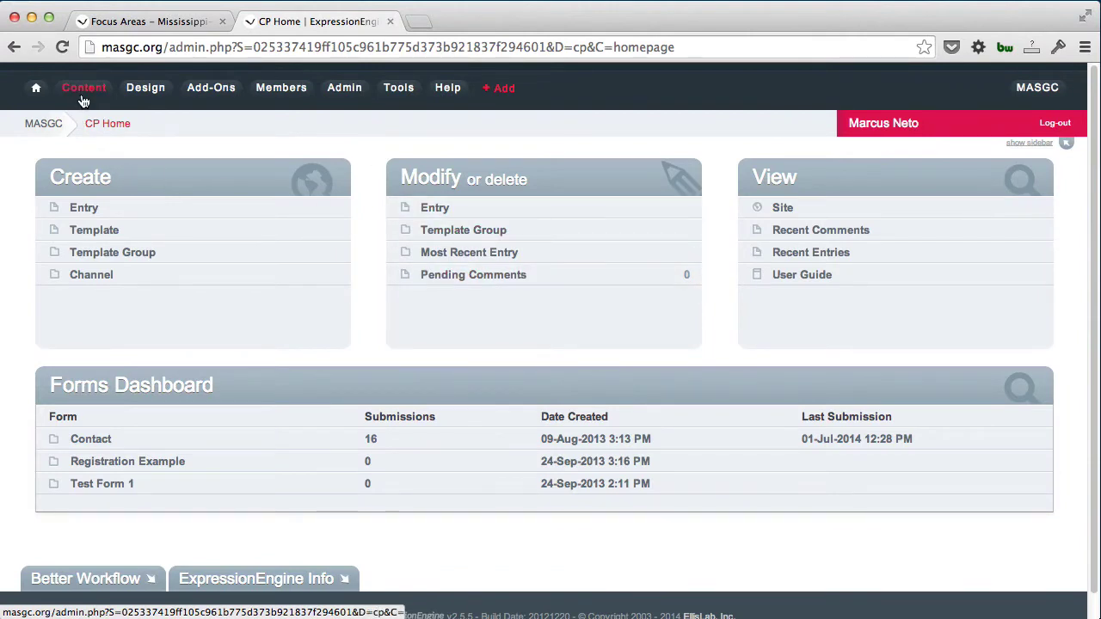
mouse_move(84, 88)
mouse_move(84, 164)
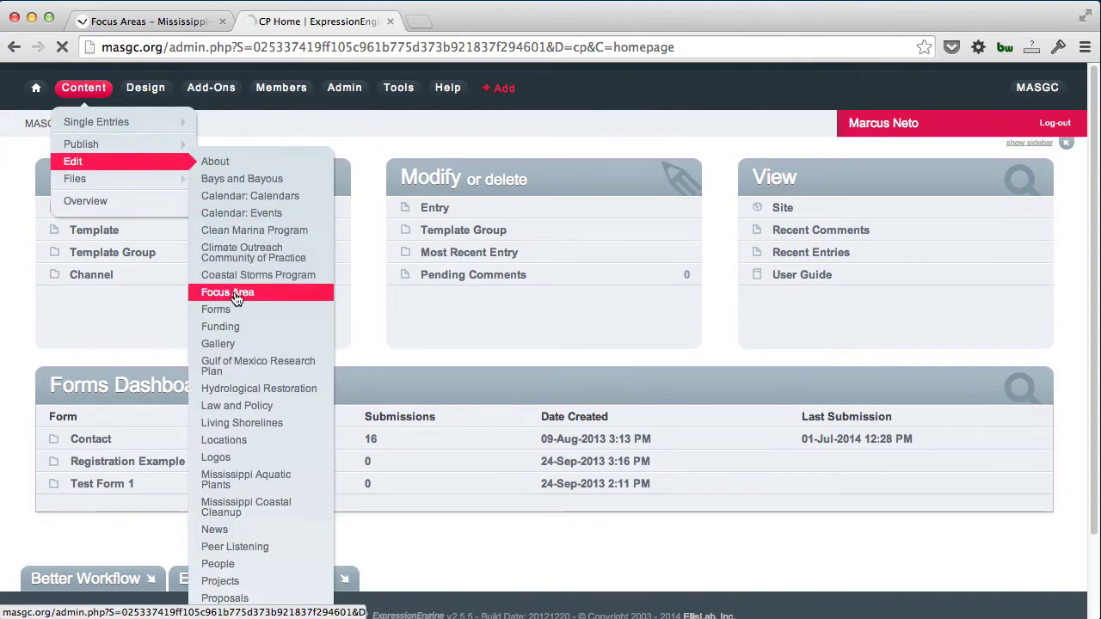
left_click(226, 294)
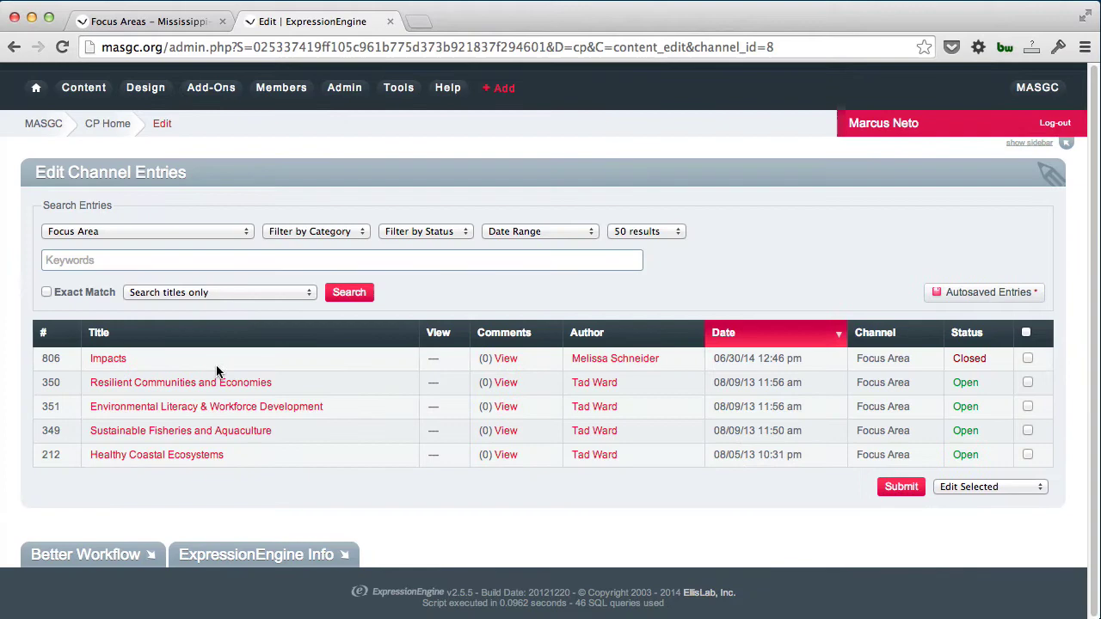
left_click(160, 26)
left_click(302, 22)
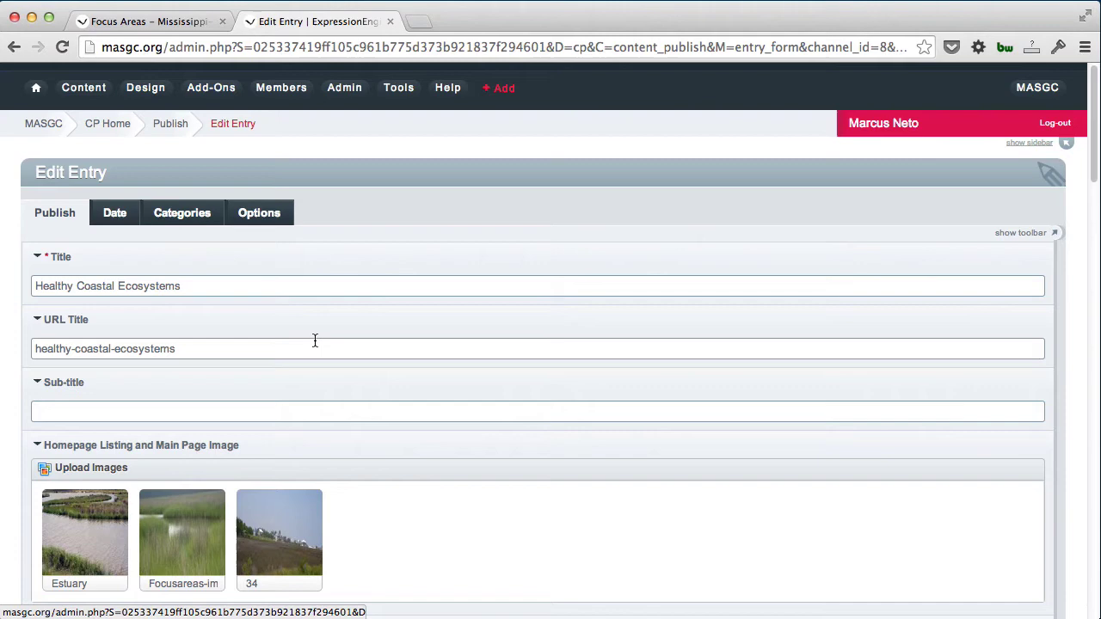
scroll(315, 341, "down", 2)
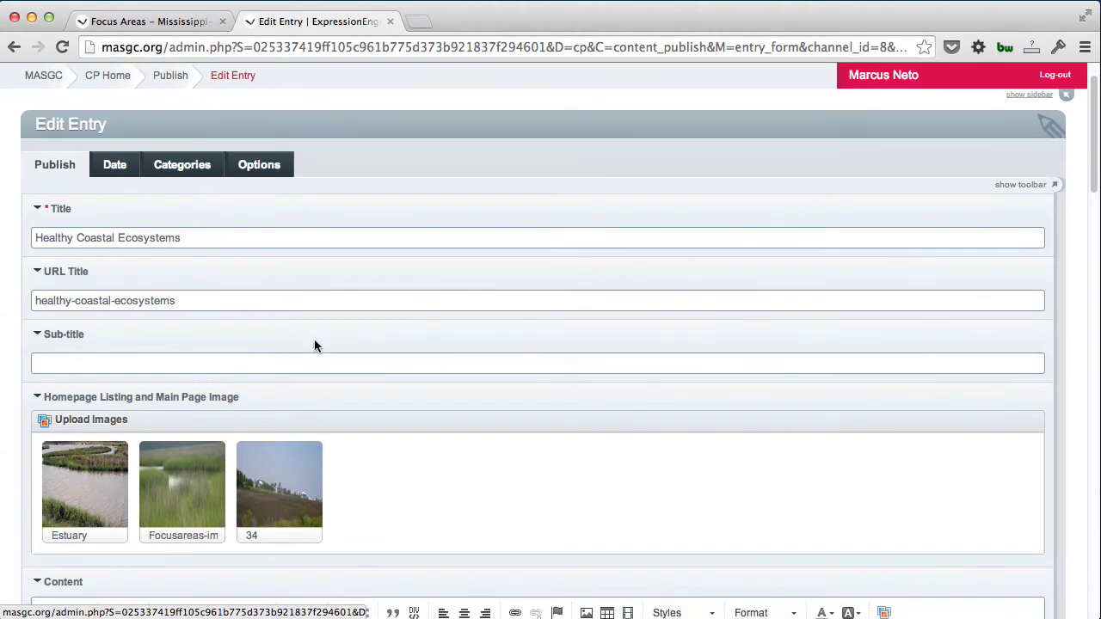
scroll(314, 341, "down", 3)
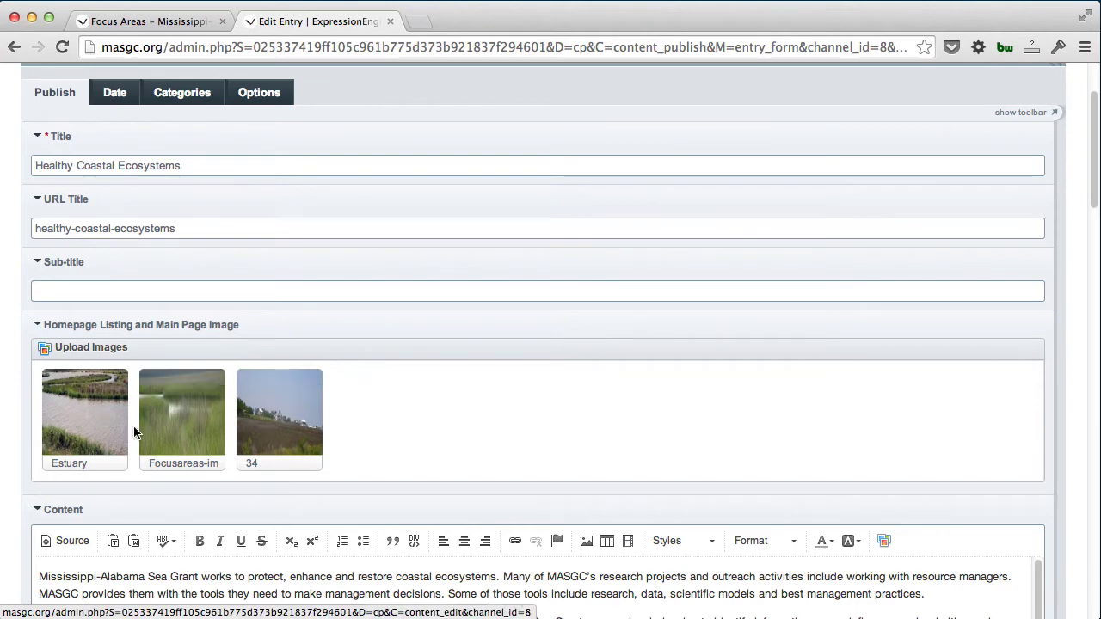
mouse_move(241, 434)
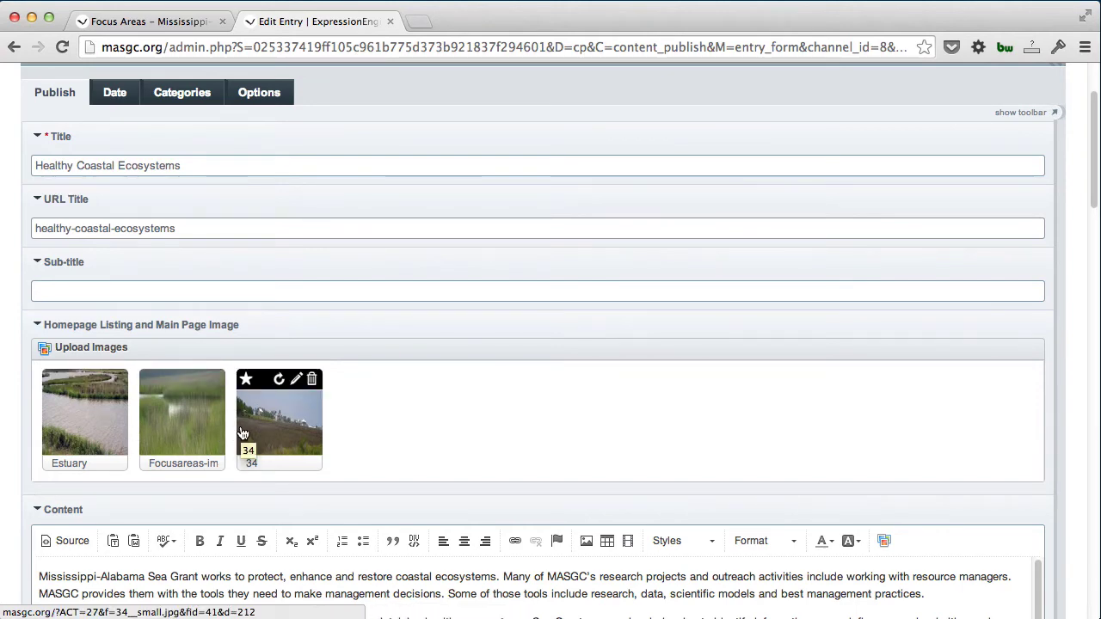
mouse_move(172, 419)
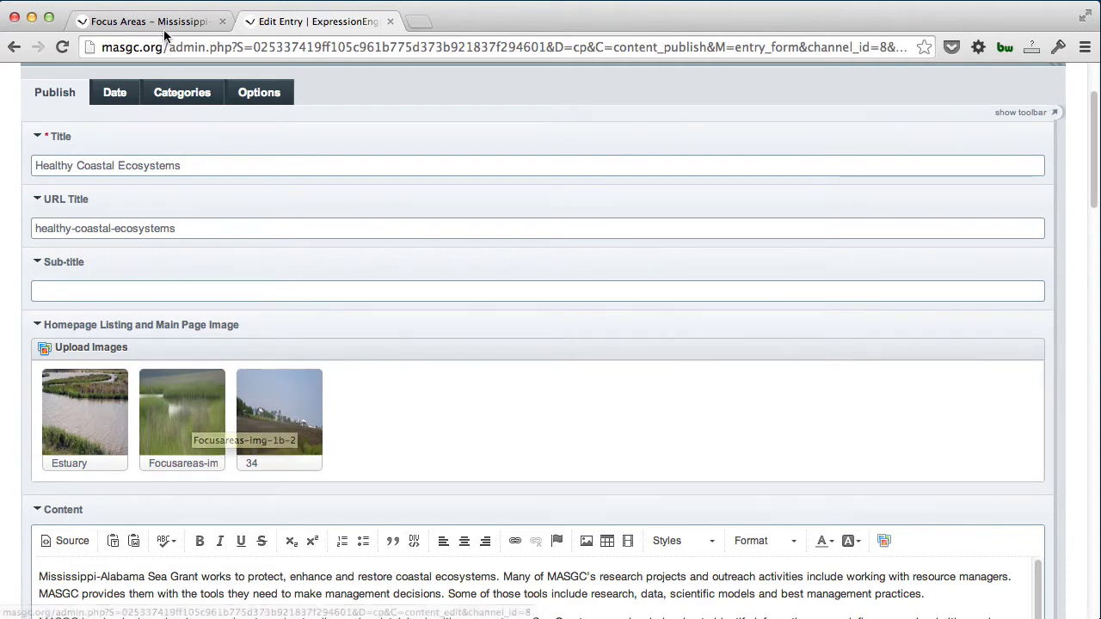
scroll(234, 455, "down", 6)
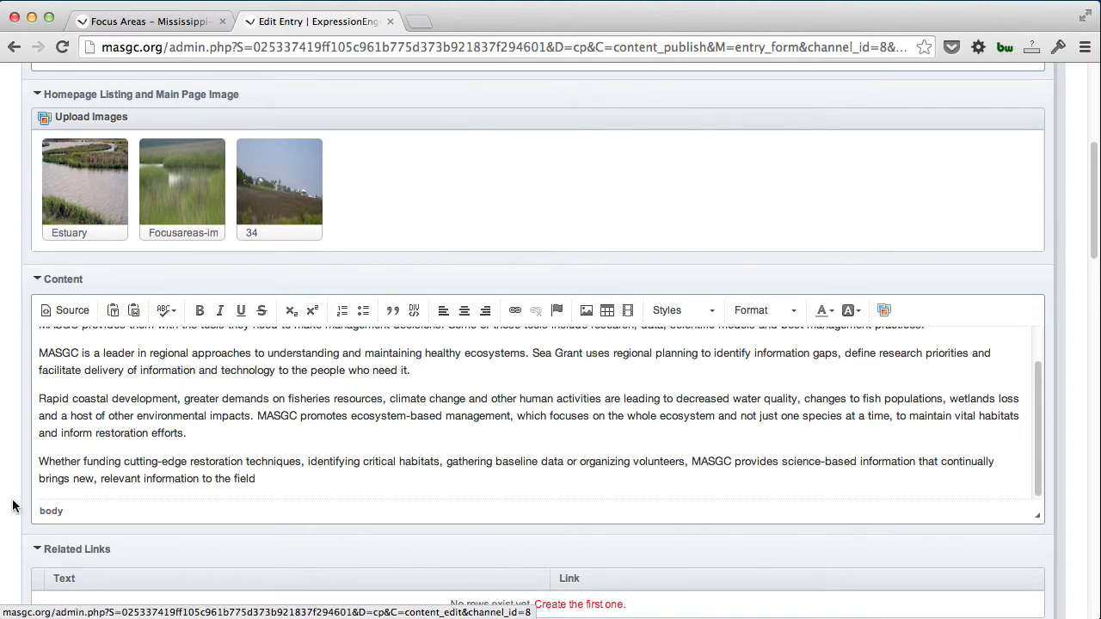
Step: Add a blank Related Links row and select its Text and Link cells
scroll(12, 505, "down", 1)
scroll(13, 506, "down", 5)
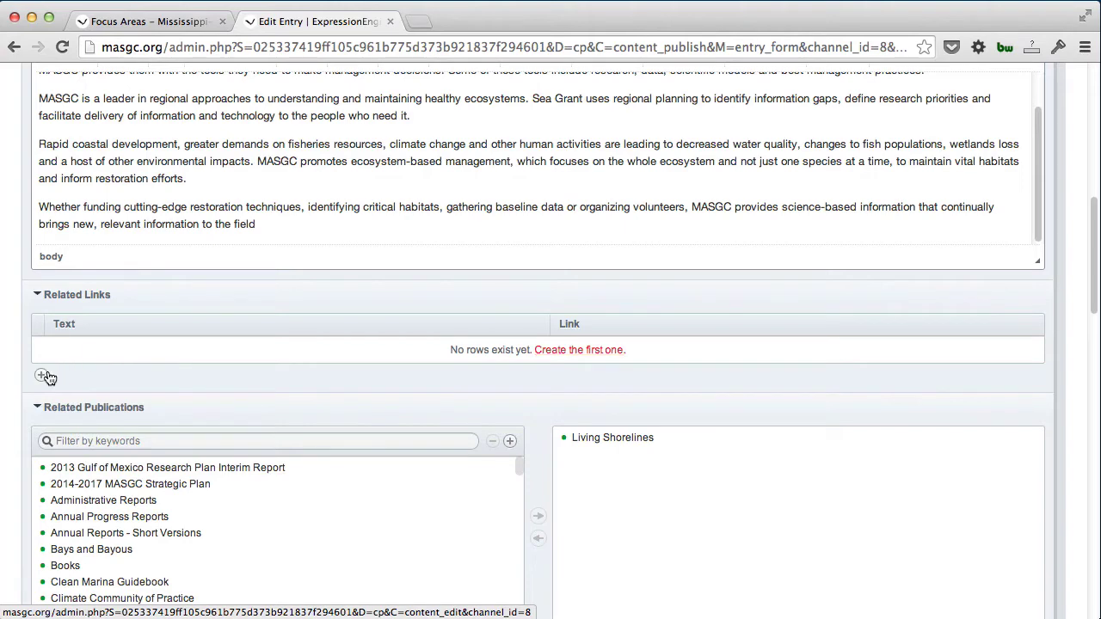
left_click(40, 374)
left_click(89, 348)
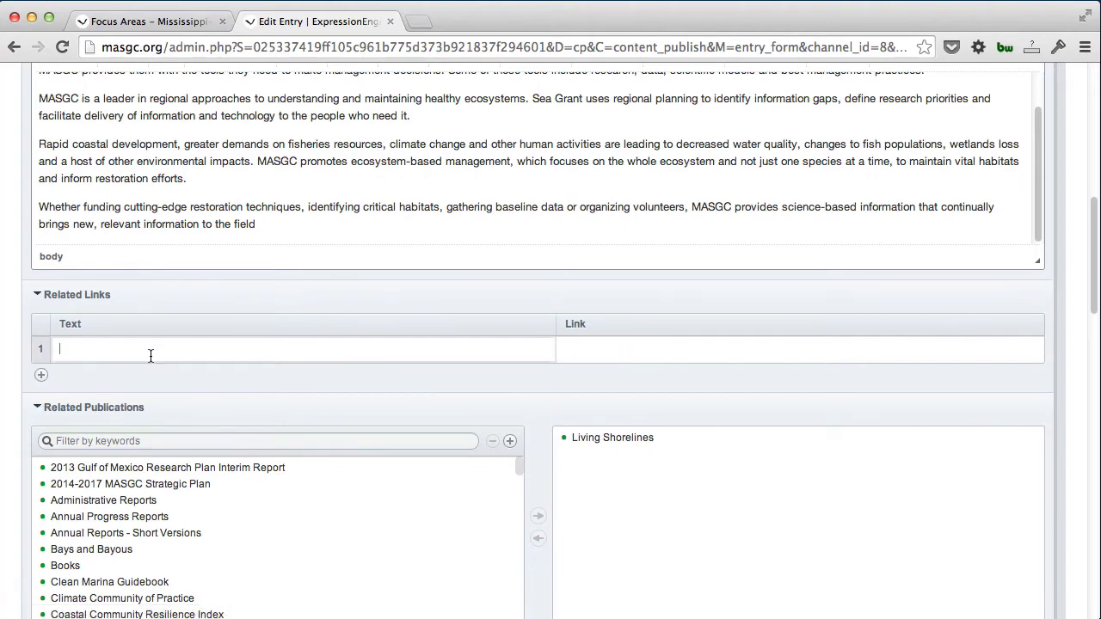
left_click(592, 353)
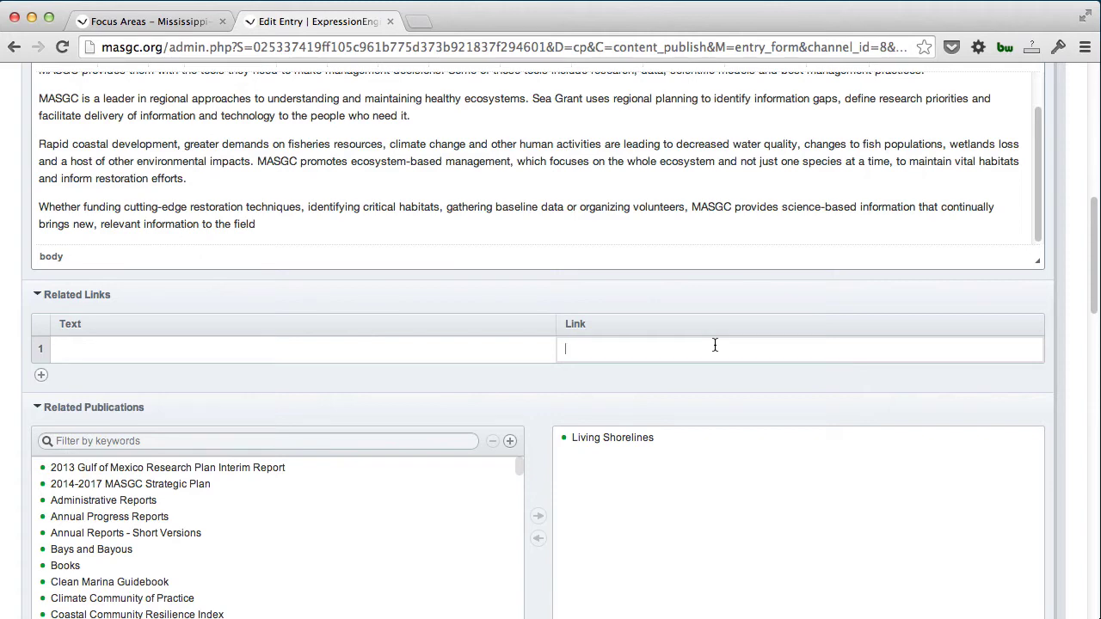
scroll(535, 489, "down", 2)
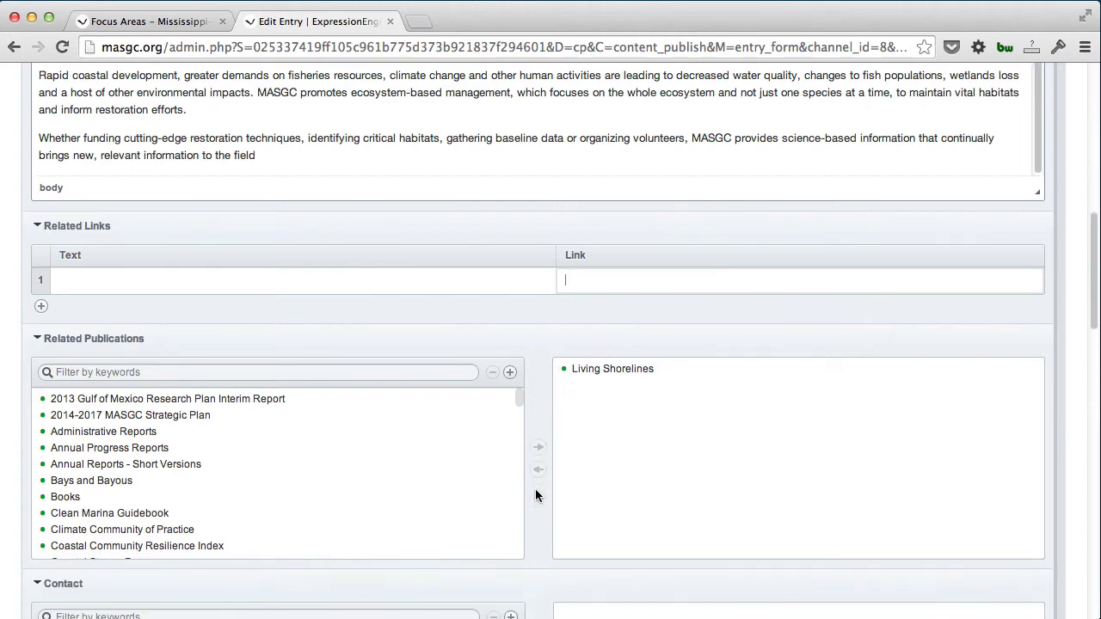
scroll(535, 495, "down", 3)
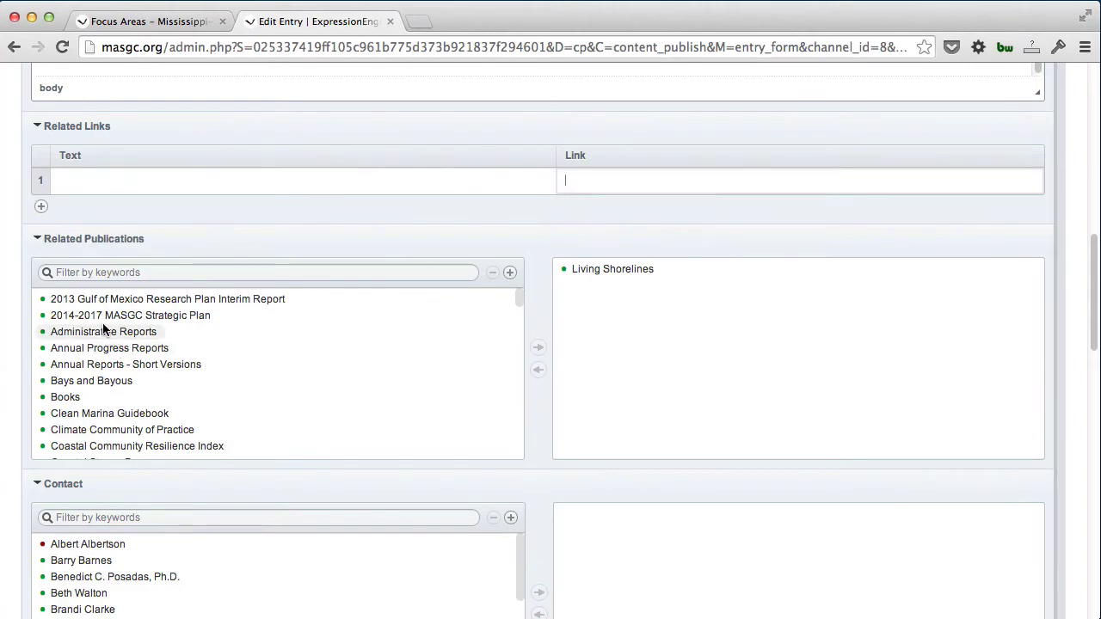
left_click(194, 19)
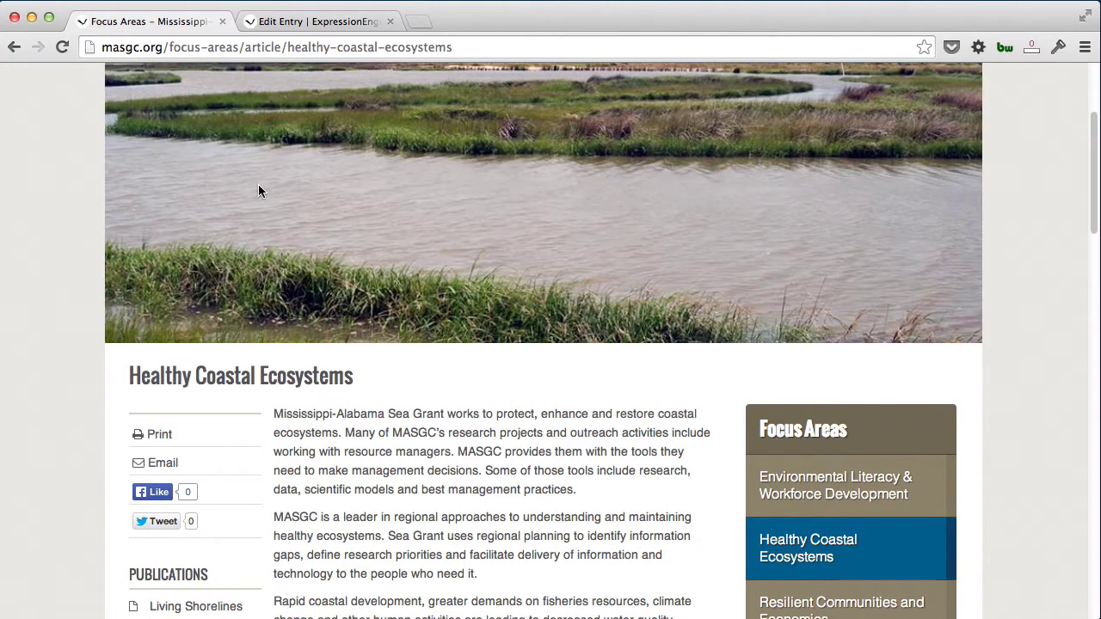
scroll(245, 387, "down", 3)
scroll(230, 511, "down", 11)
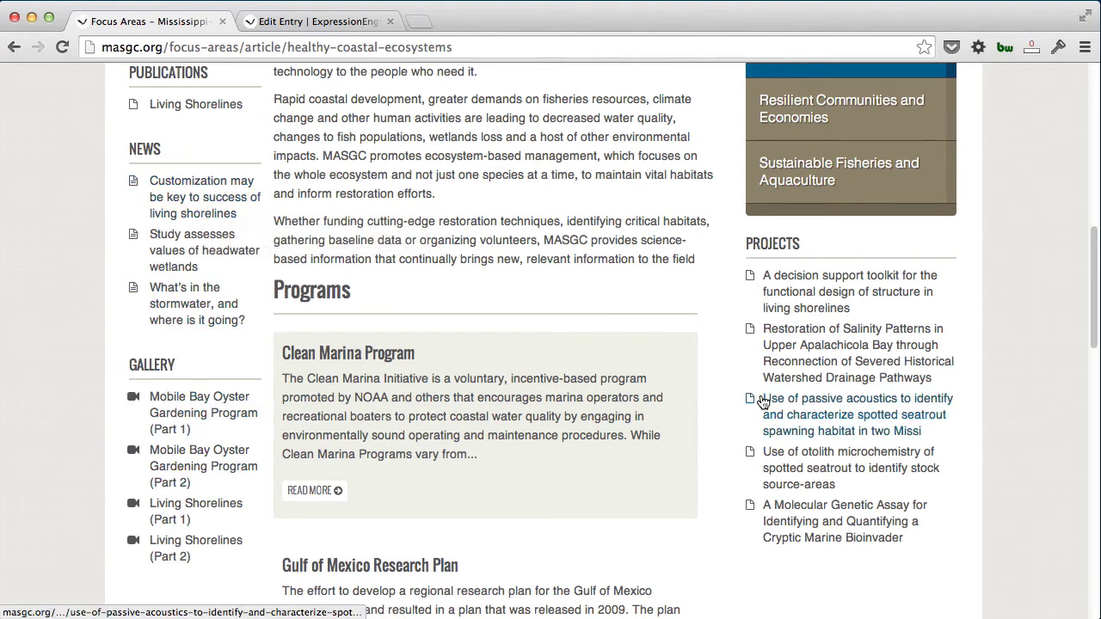
left_click(327, 22)
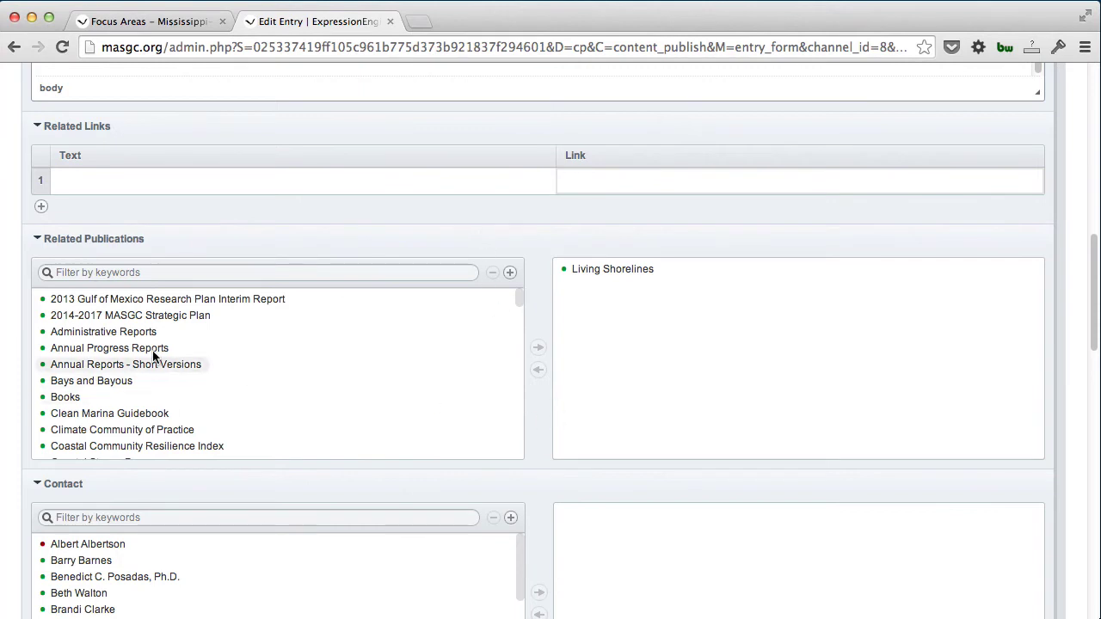
Step: Drag Annual Progress Reports into Related Publications beside Living Shorelines
left_click_drag(95, 348, 718, 348)
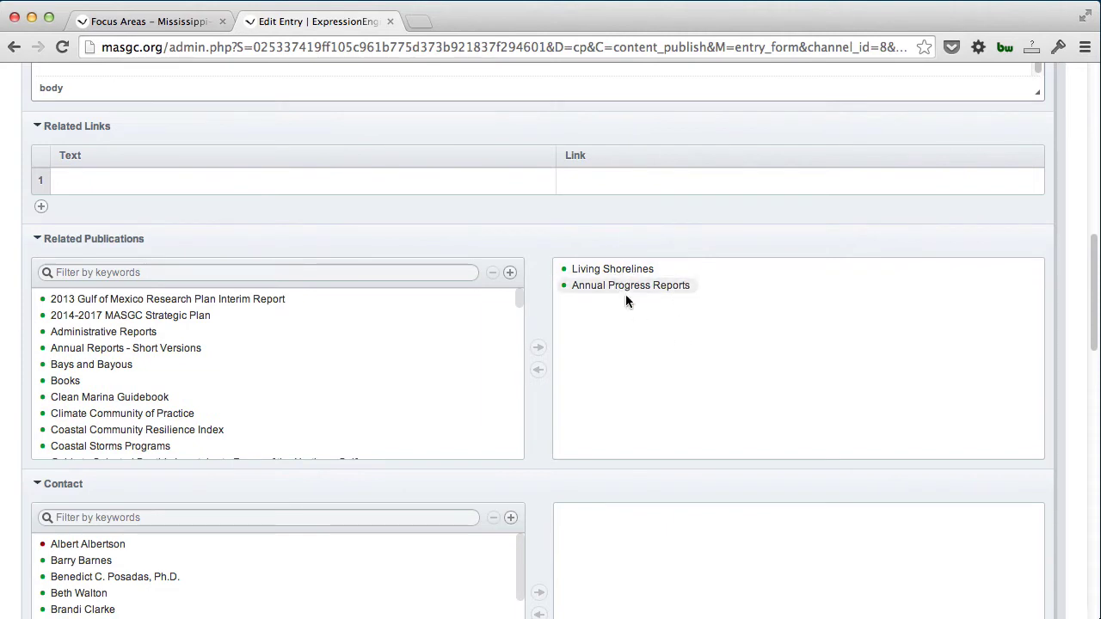
scroll(533, 450, "down", 7)
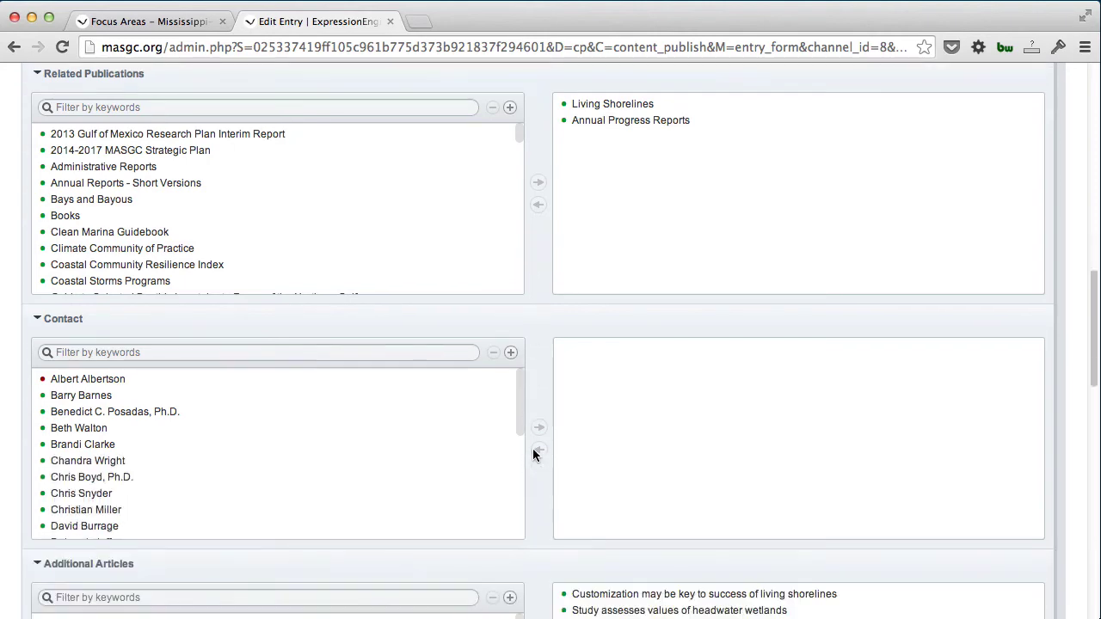
scroll(533, 454, "down", 3)
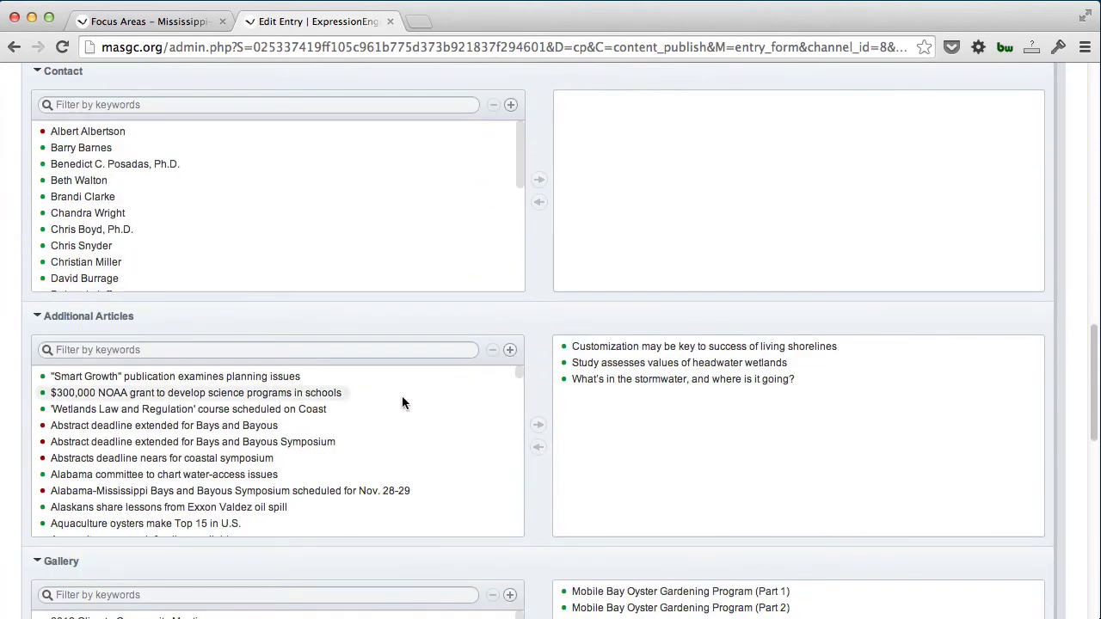
scroll(540, 497, "down", 2)
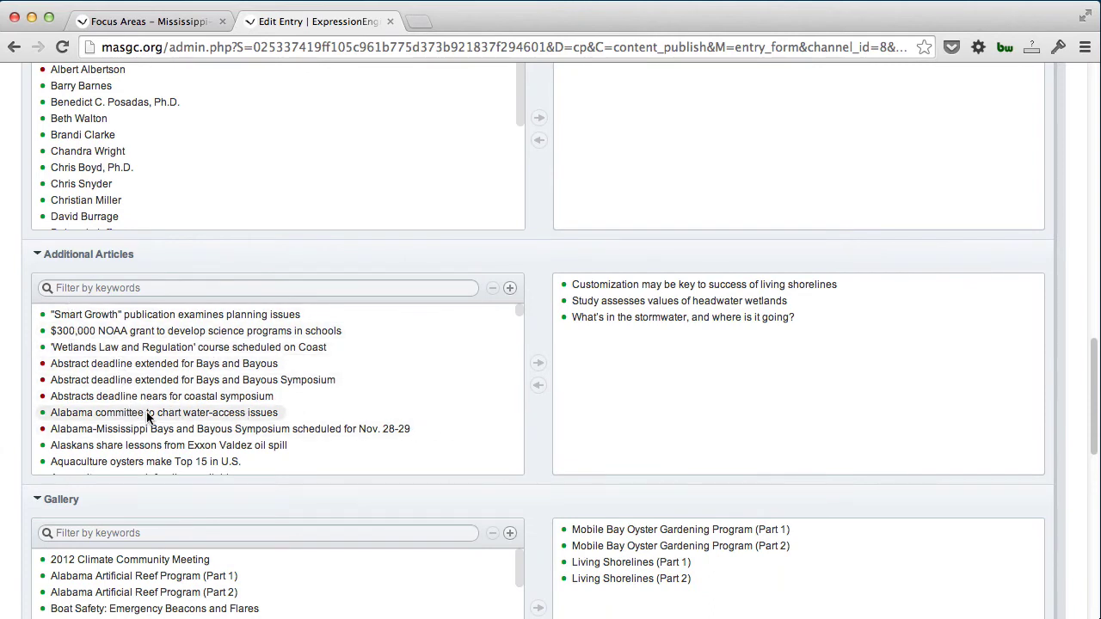
Step: Scroll through the remaining entry form sections and back up
scroll(616, 400, "down", 5)
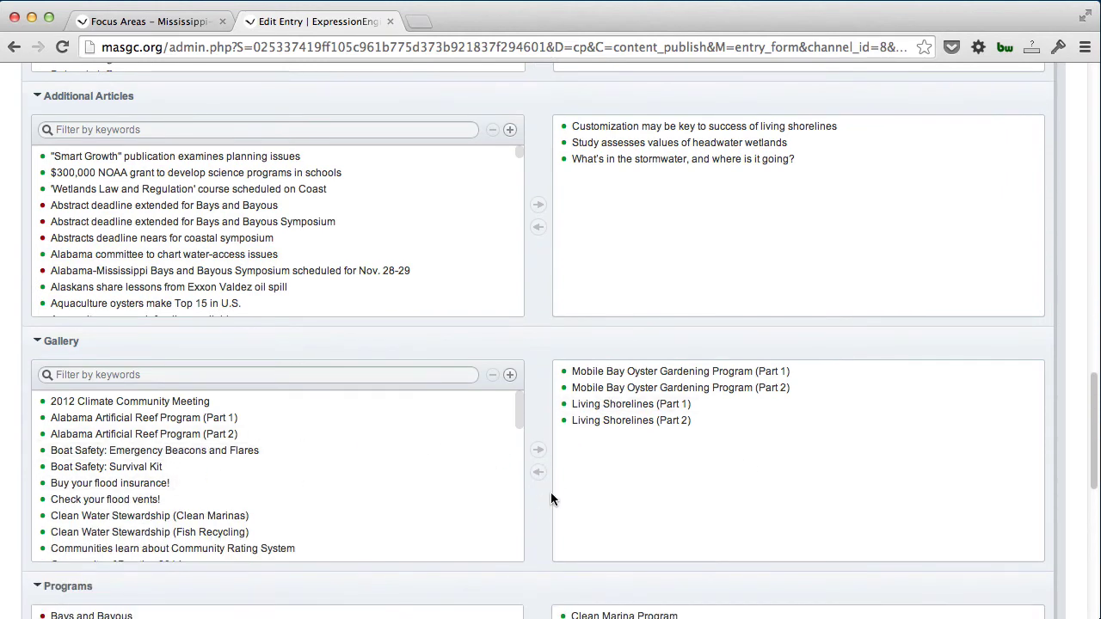
scroll(530, 496, "down", 7)
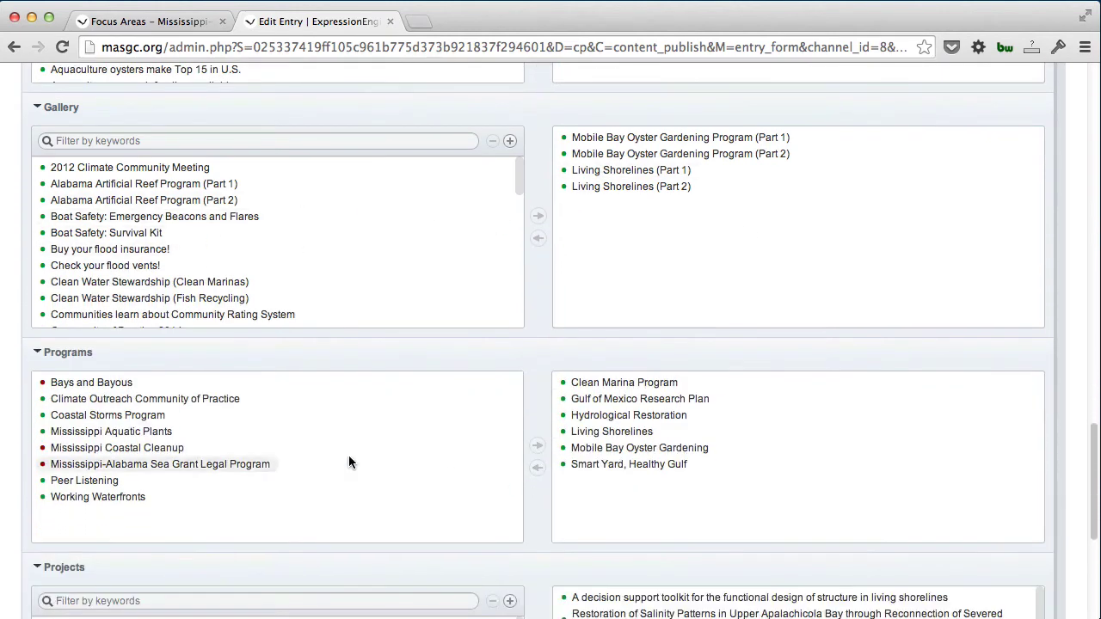
scroll(649, 478, "down", 5)
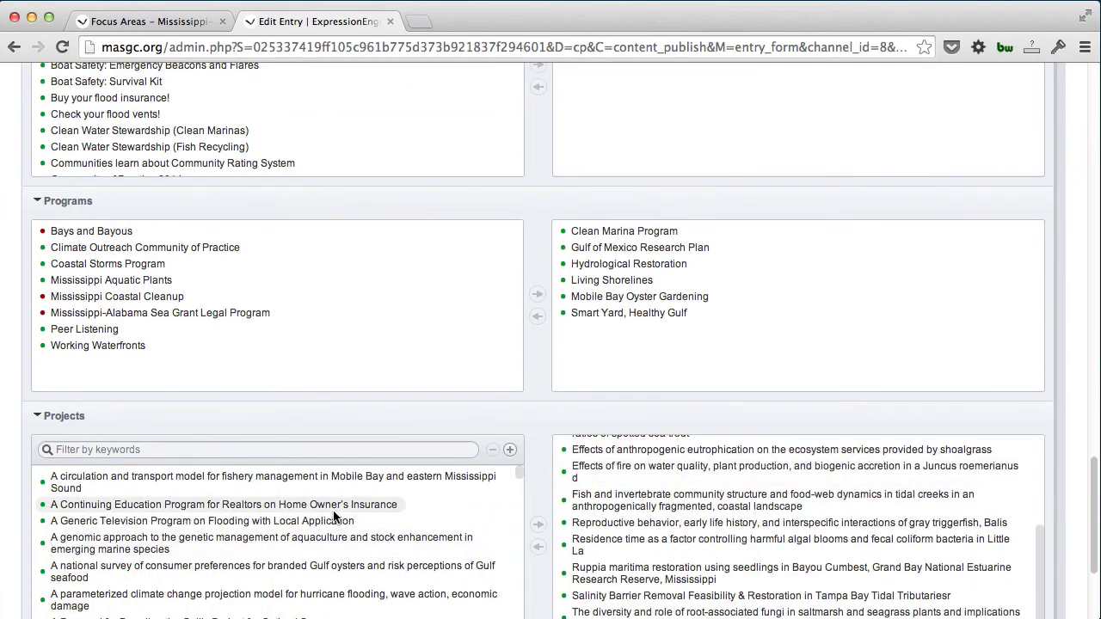
scroll(538, 471, "down", 5)
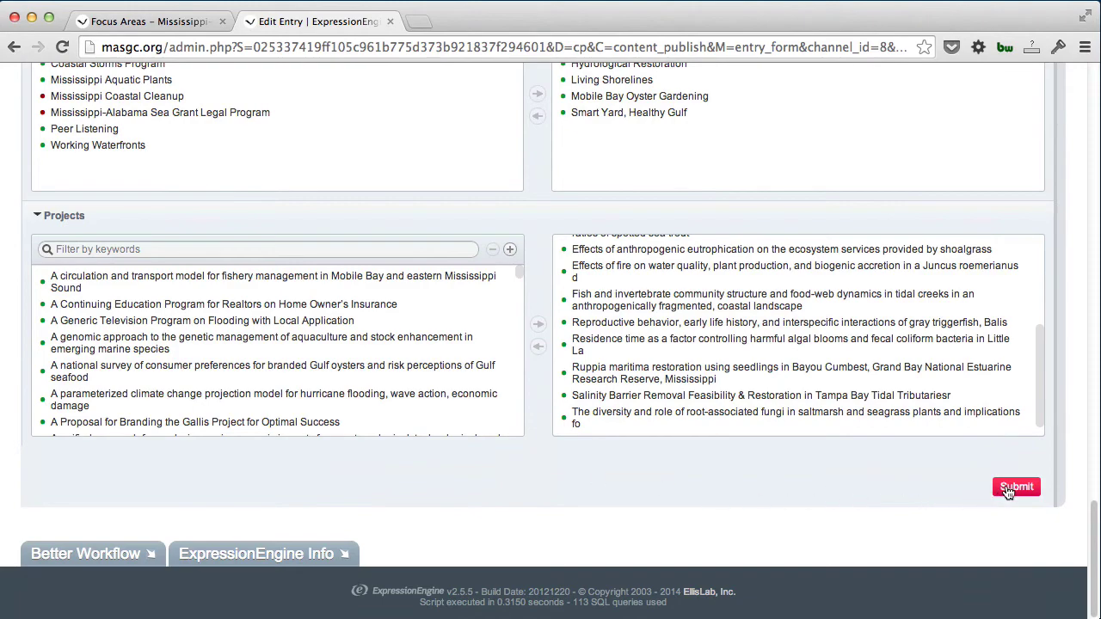
scroll(585, 498, "up", 15)
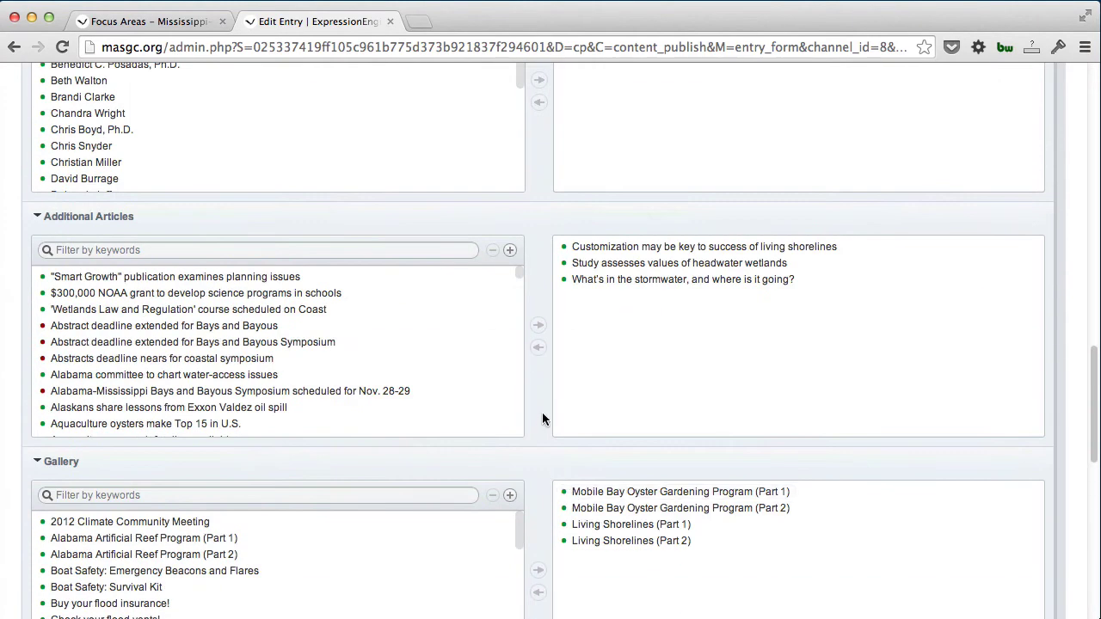
scroll(539, 353, "up", 10)
scroll(538, 353, "up", 8)
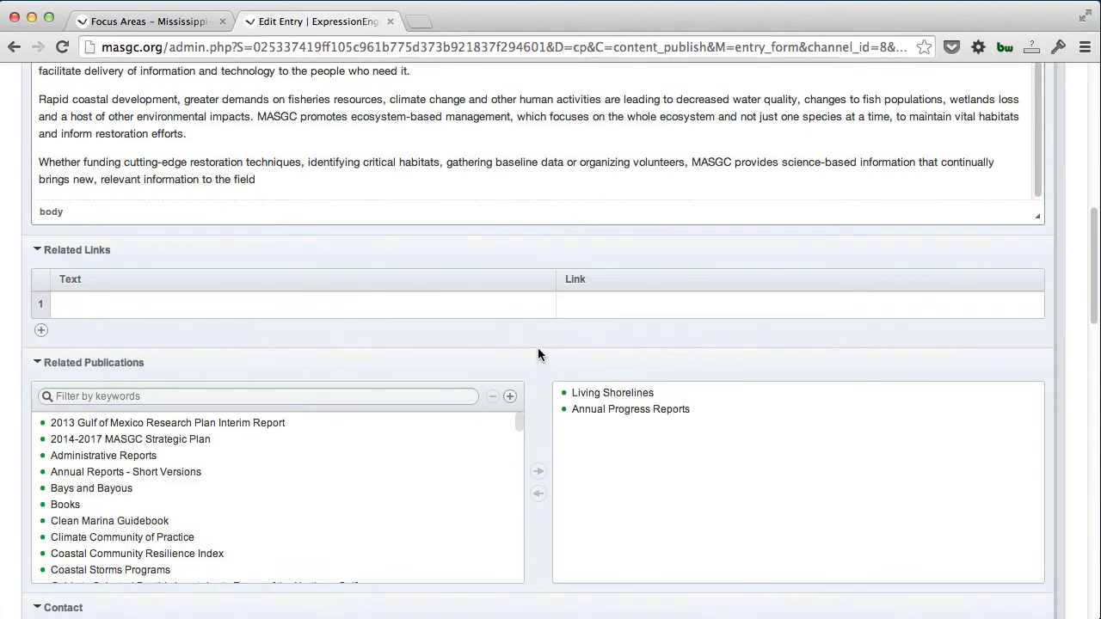
scroll(540, 353, "up", 5)
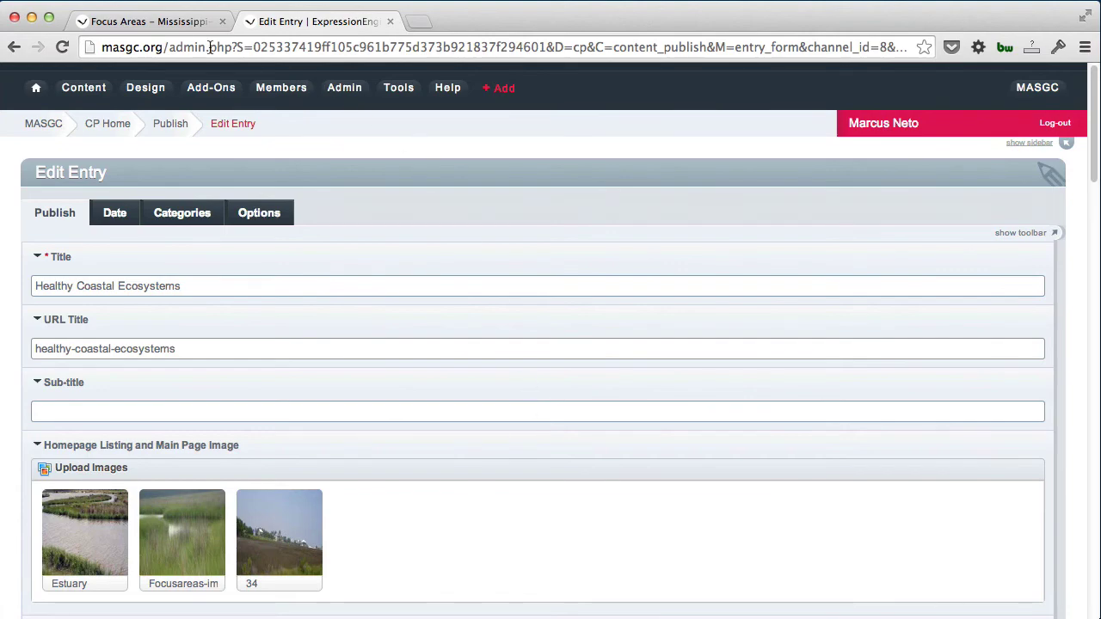
Step: Return to the live Healthy Coastal Ecosystems tab and scroll to the top of the article
key("ctrl+shift+Tab")
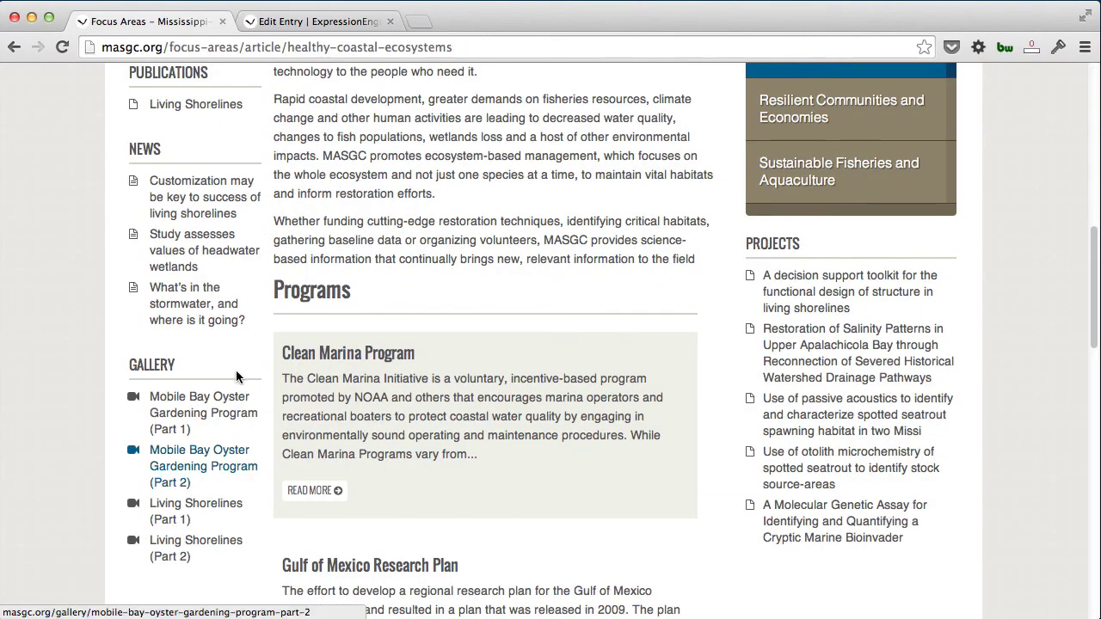
scroll(411, 431, "up", 5)
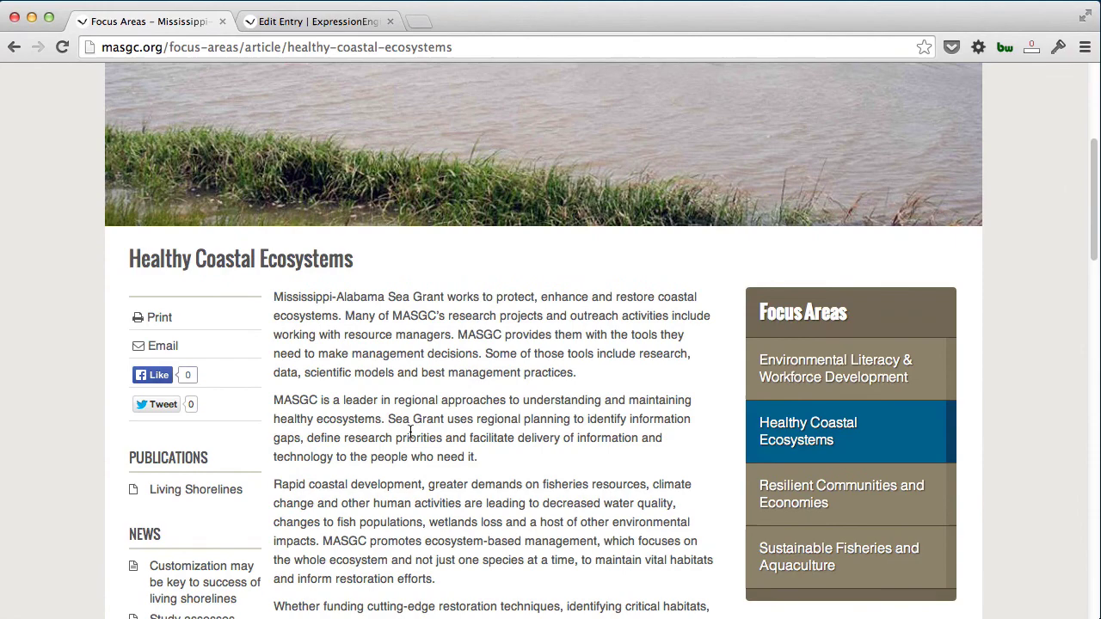
scroll(410, 432, "up", 4)
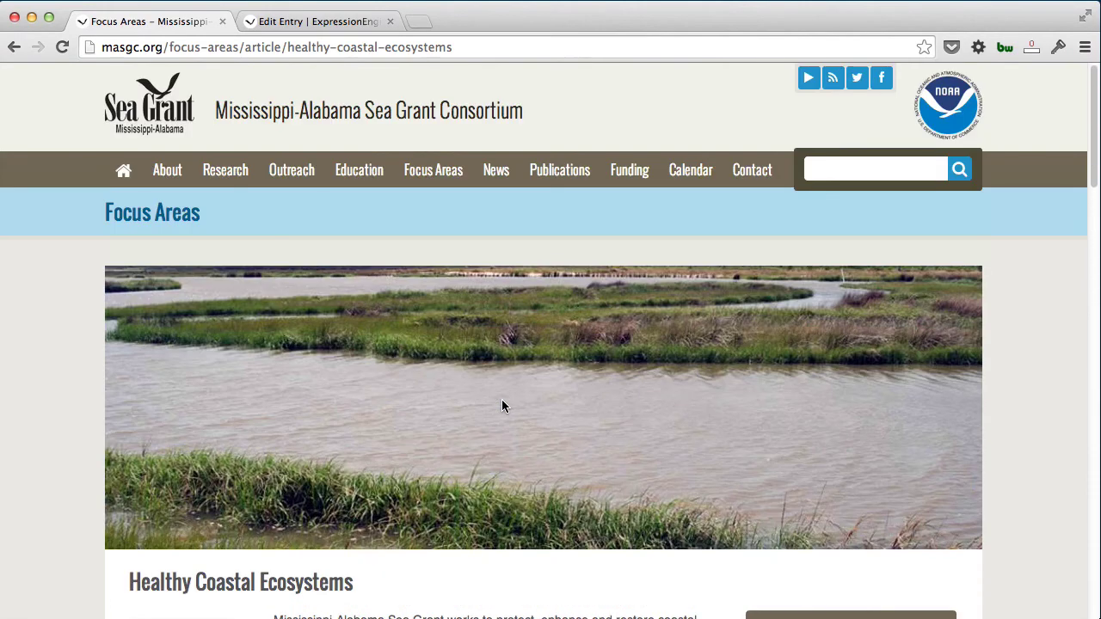